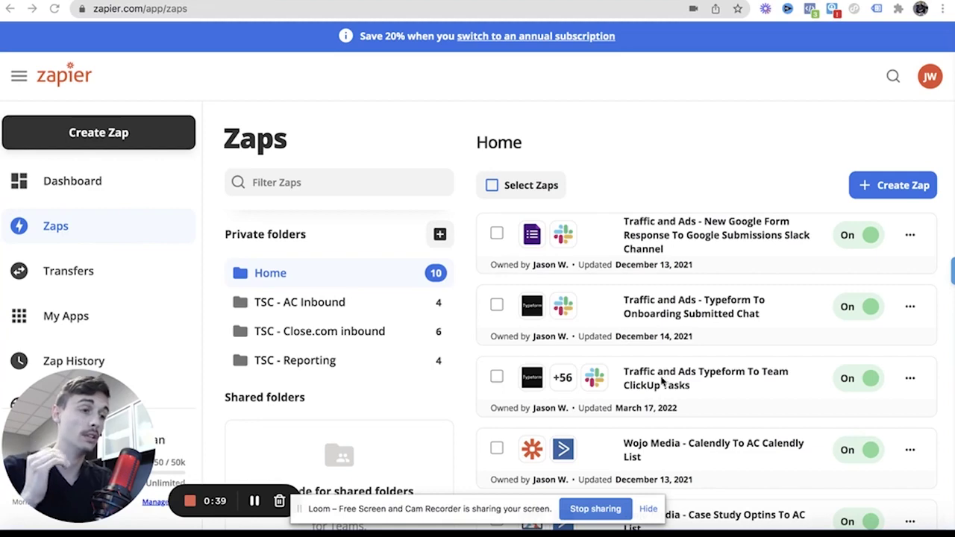
Step: Scroll the Zaps list to the 'Wojo Media - Client Payment To Slack Creation + Add Team Members (UPDATED)' zap
scroll(640, 277, down, 6)
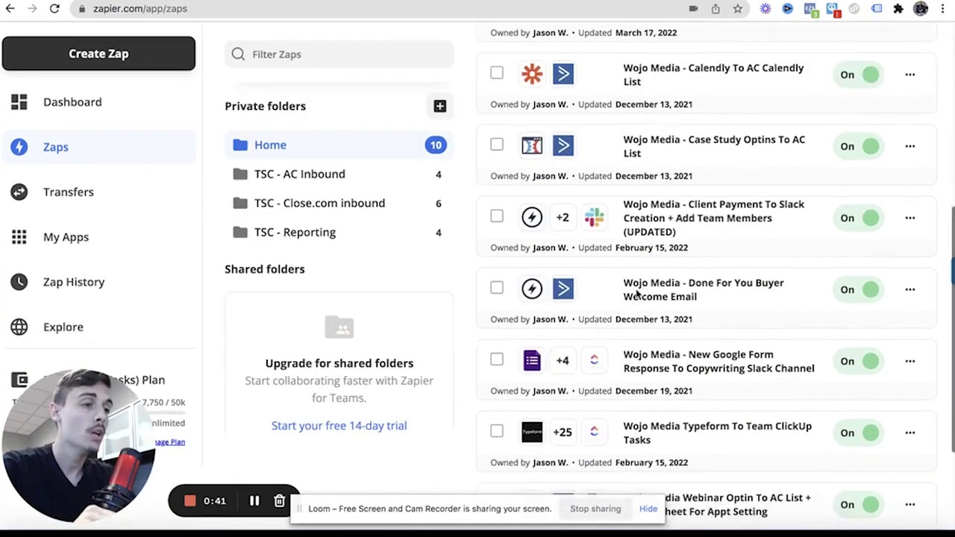
scroll(634, 294, down, 1)
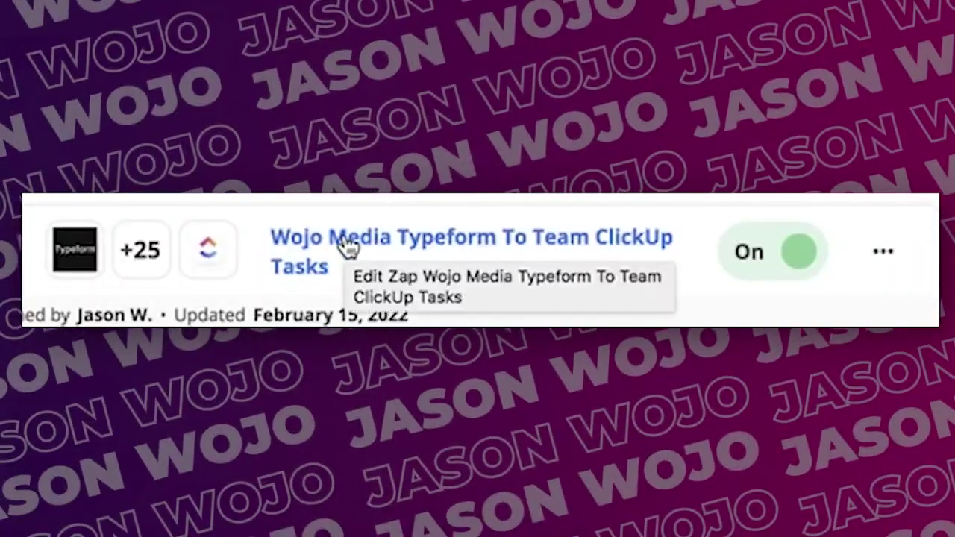
scroll(344, 231, up, 1)
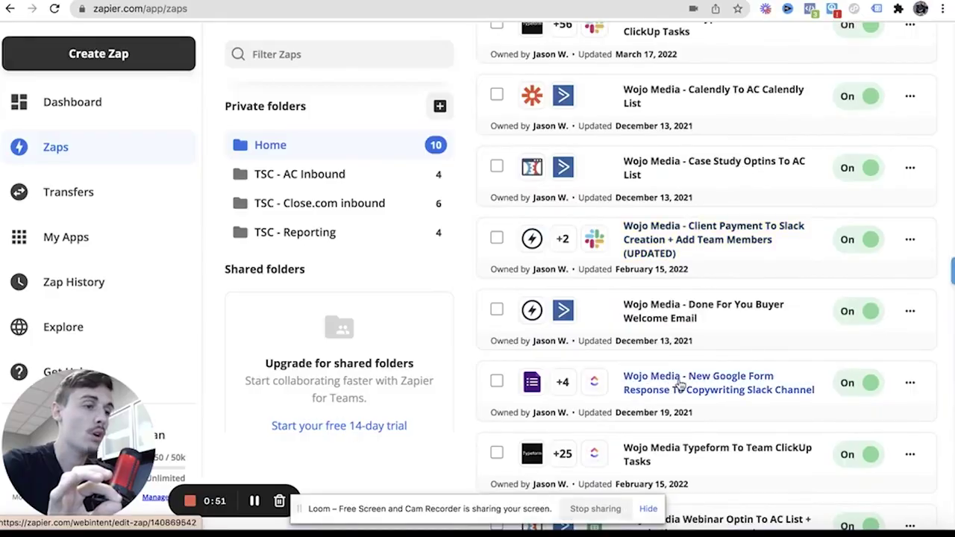
scroll(675, 386, down, 2)
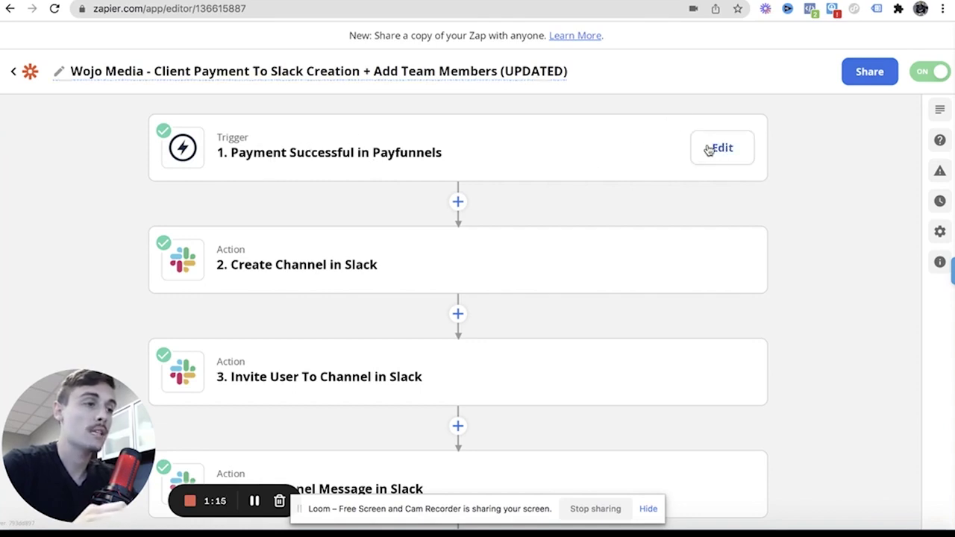
scroll(465, 154, down, 1)
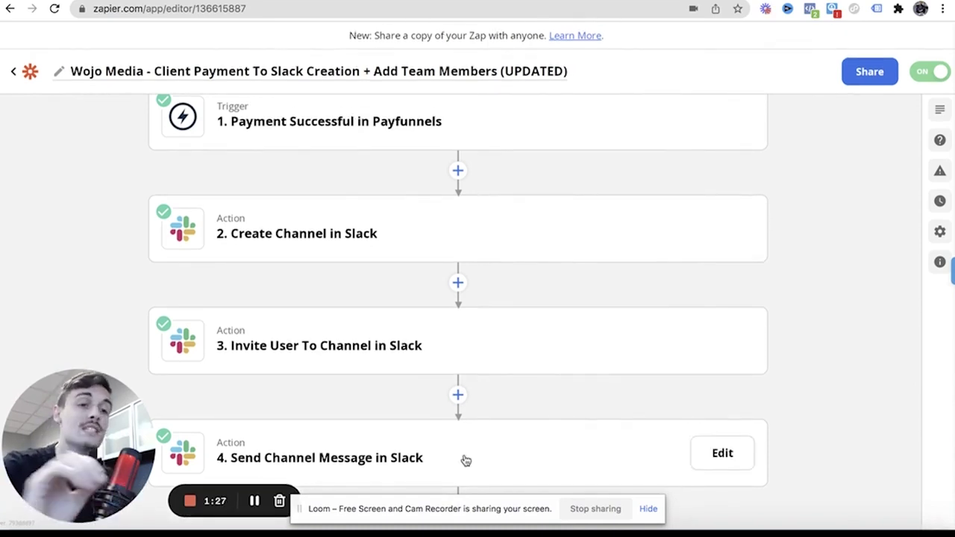
Step: Open step 4's Send Channel Message action setup and scroll to the Message Text field
click(723, 455)
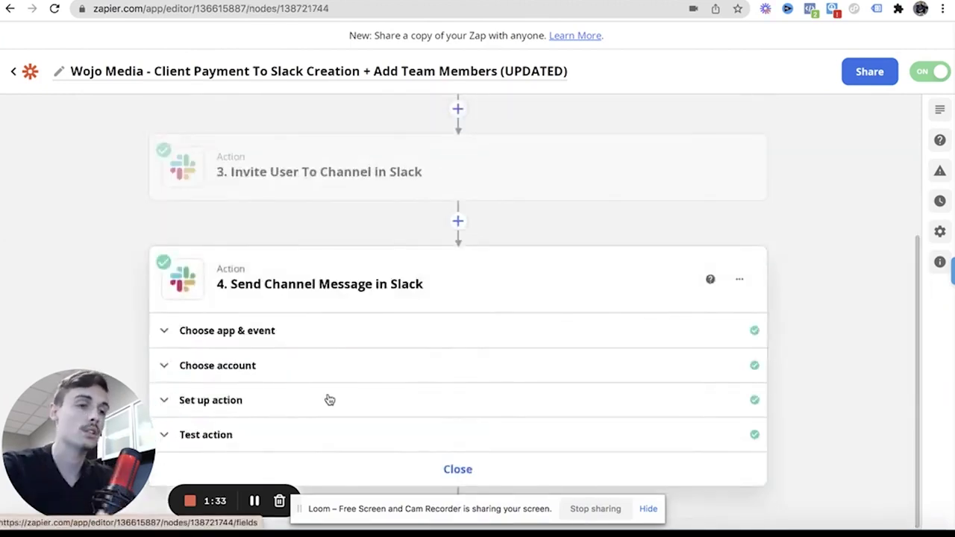
click(292, 396)
scroll(422, 251, down, 5)
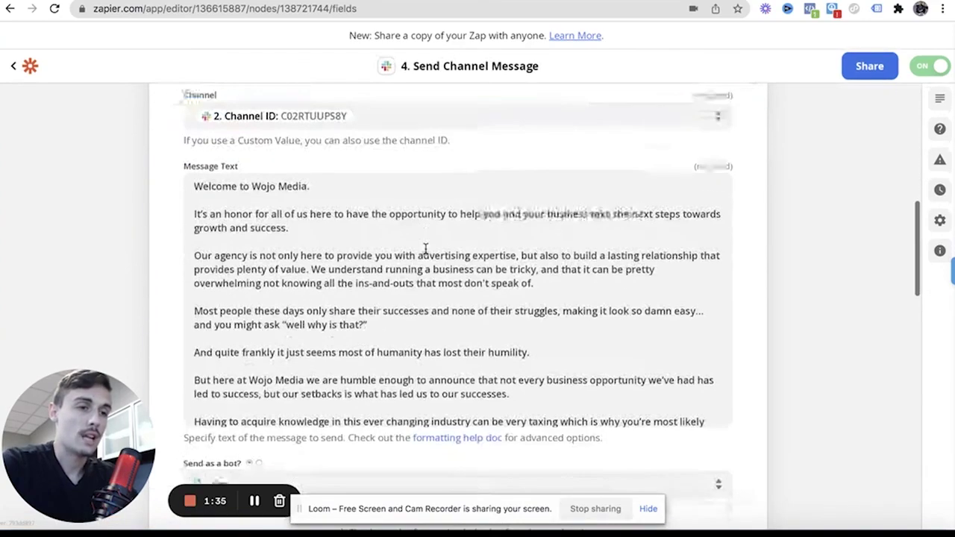
scroll(289, 153, down, 3)
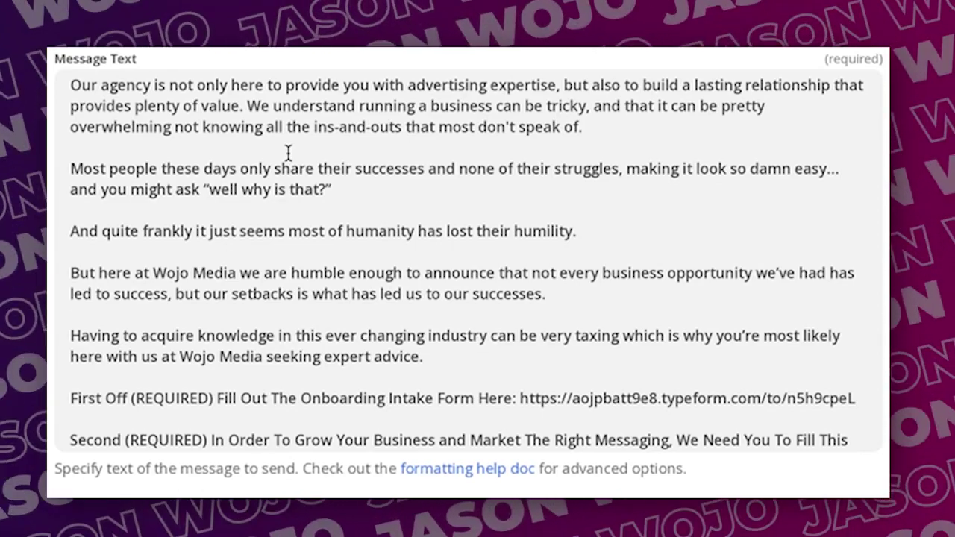
scroll(291, 205, down, 1)
scroll(217, 165, up, 2)
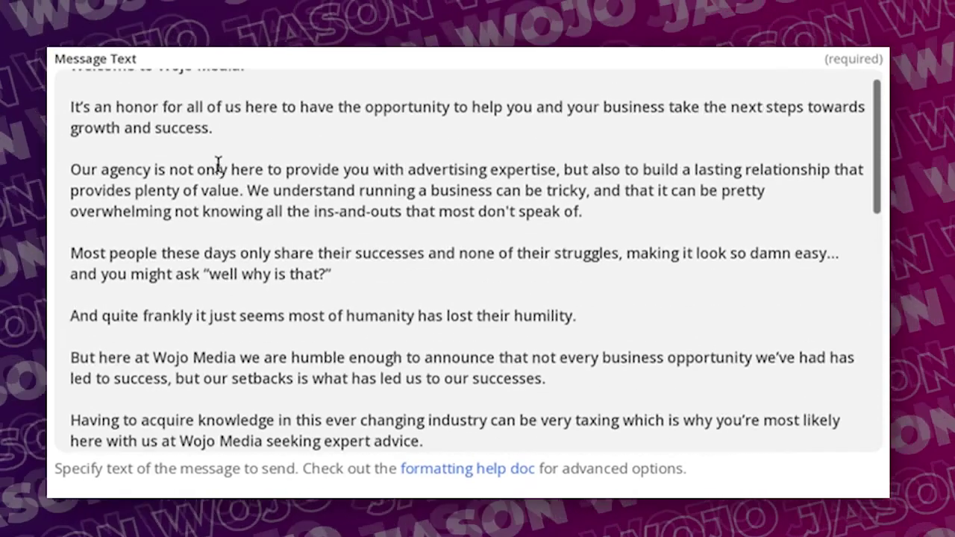
scroll(218, 164, down, 3)
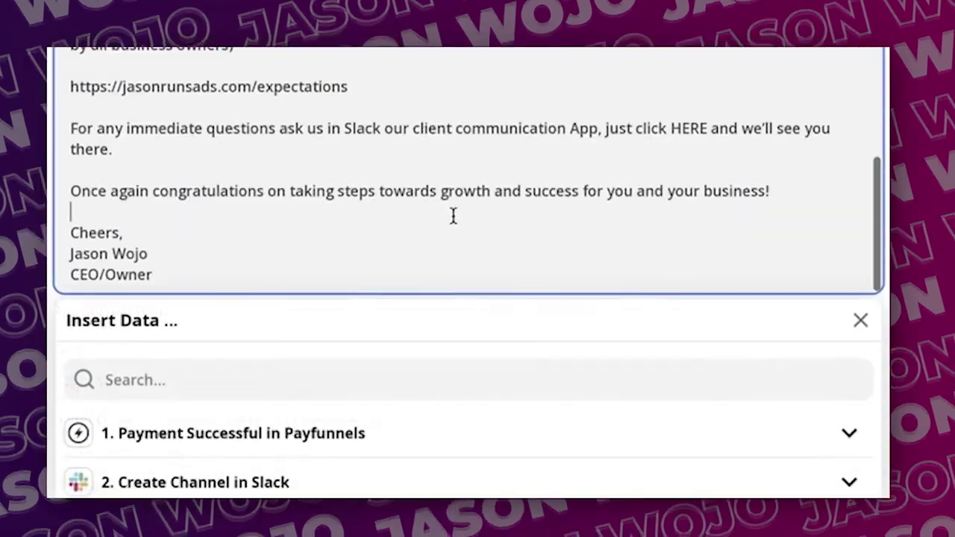
scroll(458, 214, up, 10)
scroll(461, 216, up, 1)
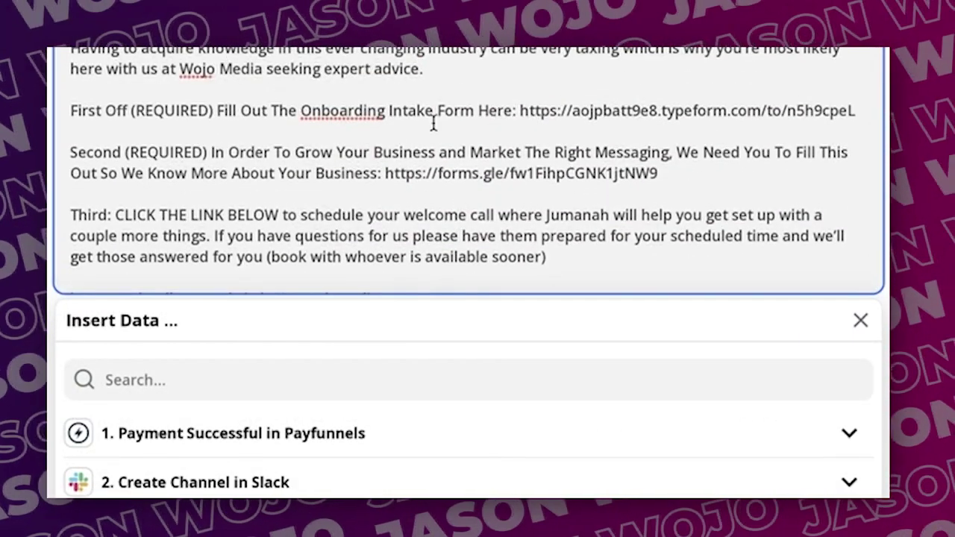
scroll(284, 148, down, 1)
scroll(284, 148, down, 1)
scroll(259, 152, down, 1)
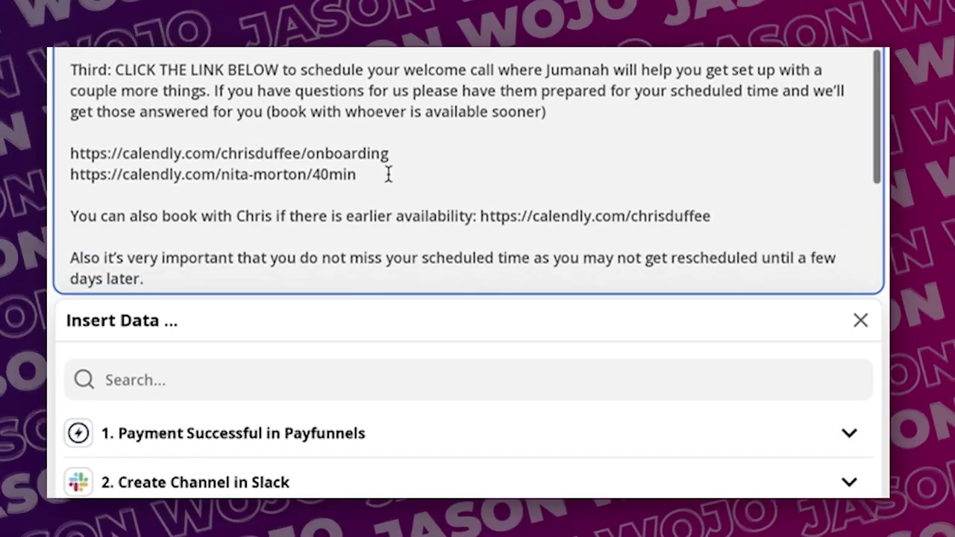
Step: Delete the second Calendly booking link from the welcome message
drag(388, 175, 73, 151)
click(426, 195)
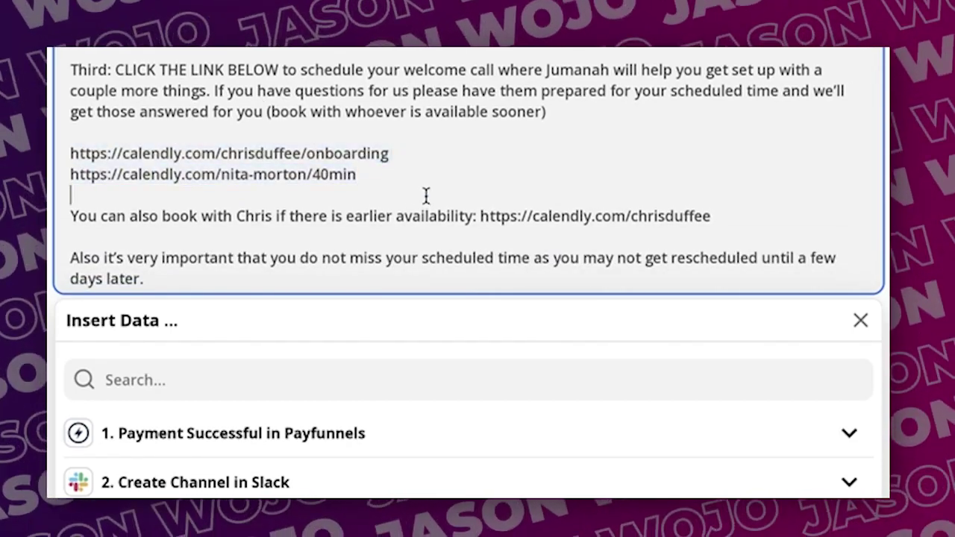
click(376, 175)
drag(375, 175, 69, 175)
key(BackSpace)
key(BackSpace)
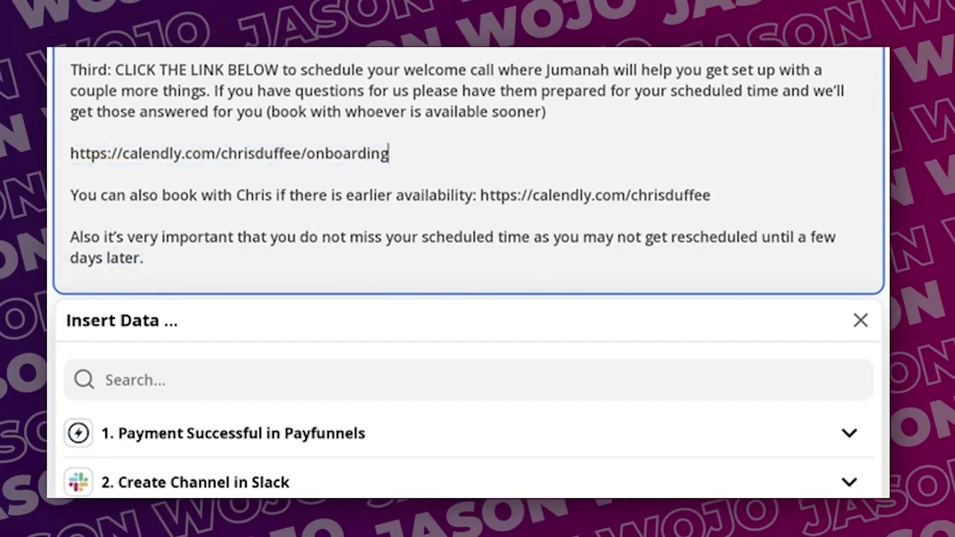
Step: Delete the 'You can also book' line with its empty line, then highlight the expectations video link
scroll(448, 143, down, 1)
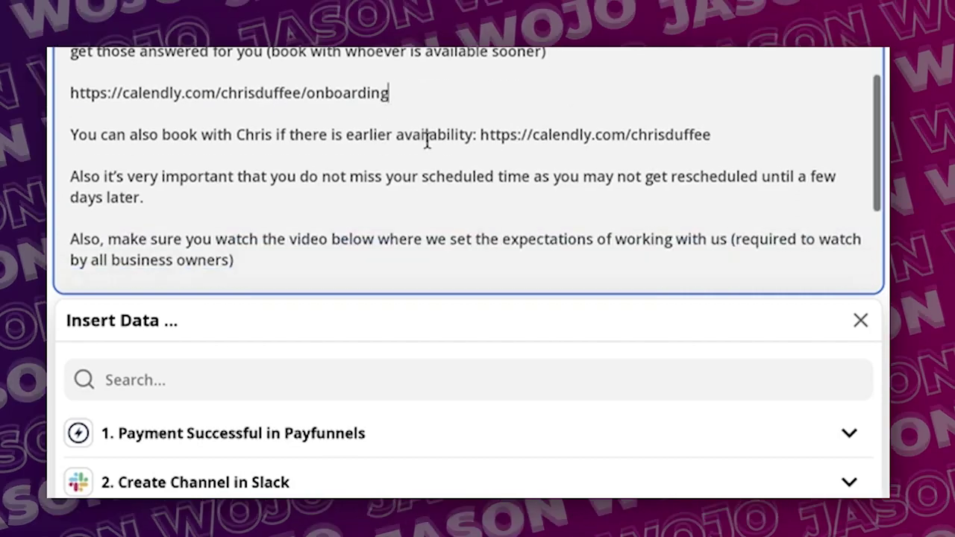
drag(741, 137, 70, 137)
key(BackSpace)
key(BackSpace)
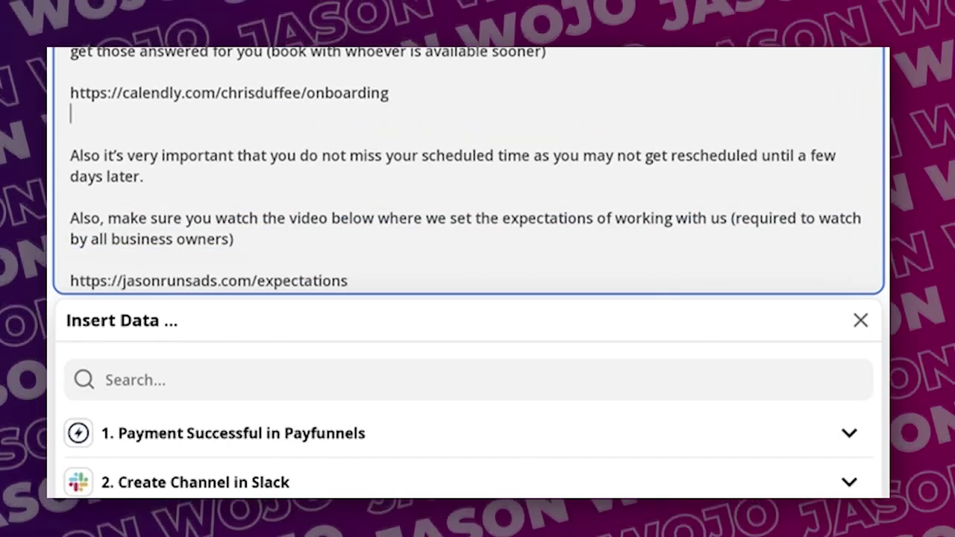
key(BackSpace)
scroll(383, 152, down, 2)
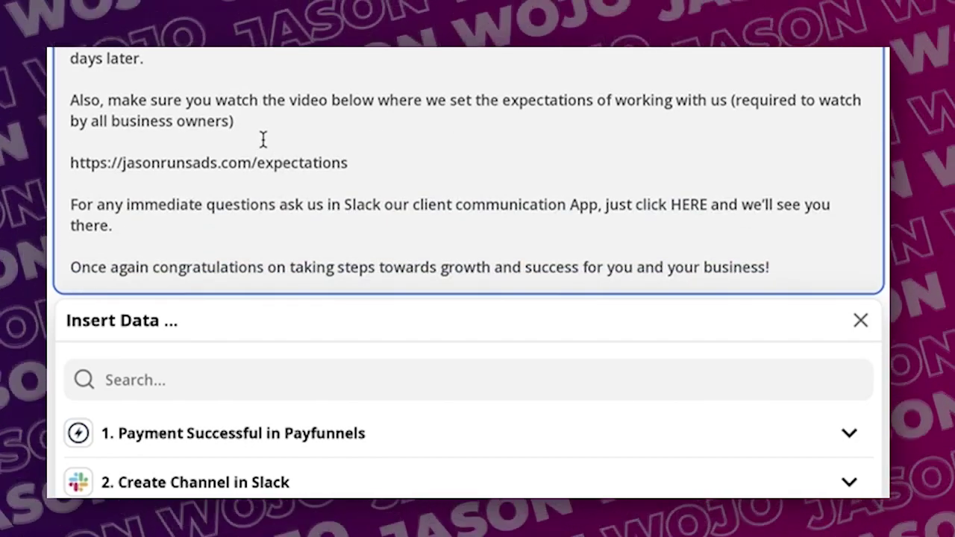
drag(375, 162, 53, 161)
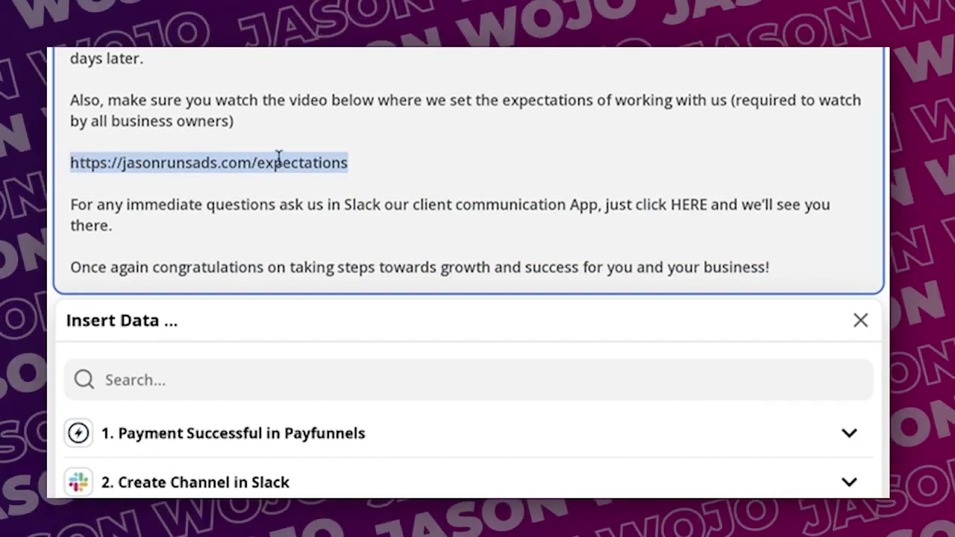
Step: Close the Insert Data panel and save the Slack message setup with Continue
click(417, 162)
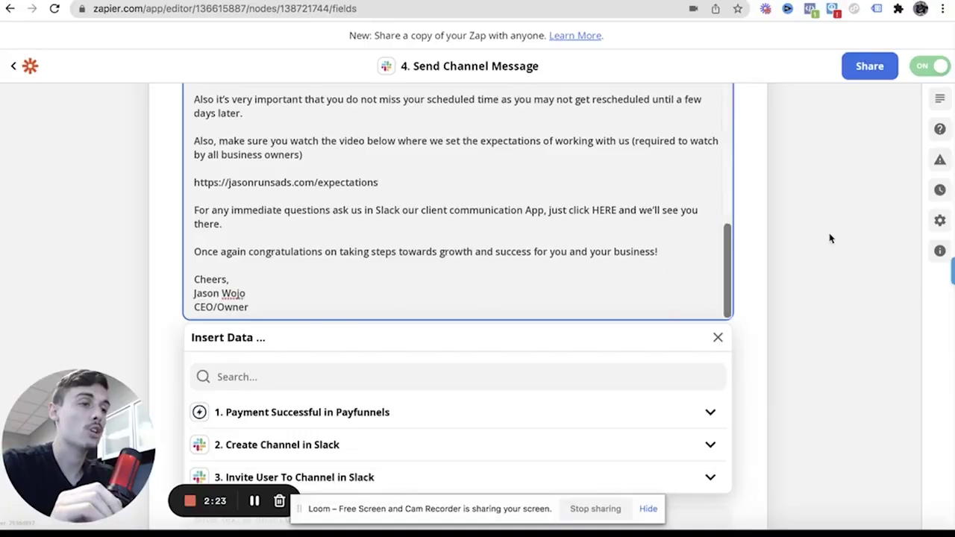
click(830, 238)
scroll(394, 347, down, 15)
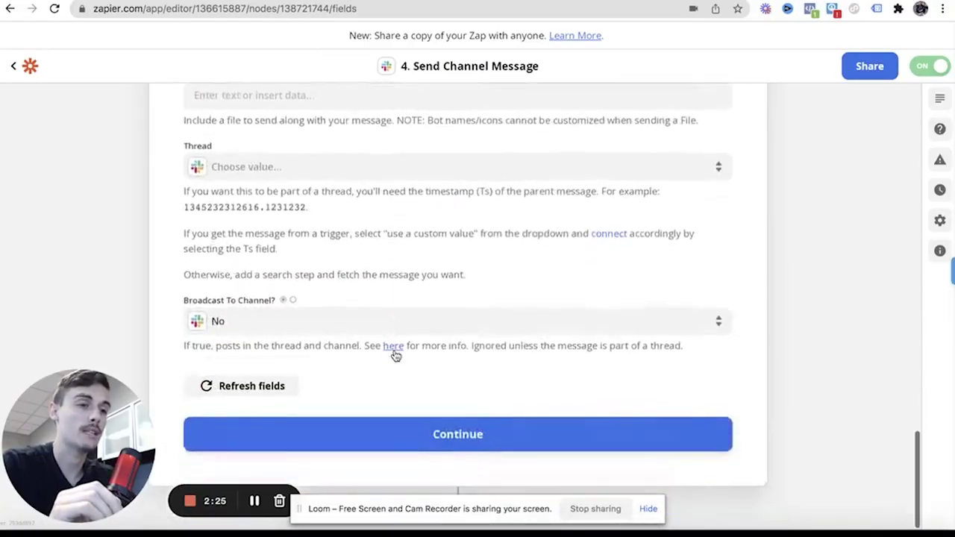
click(443, 440)
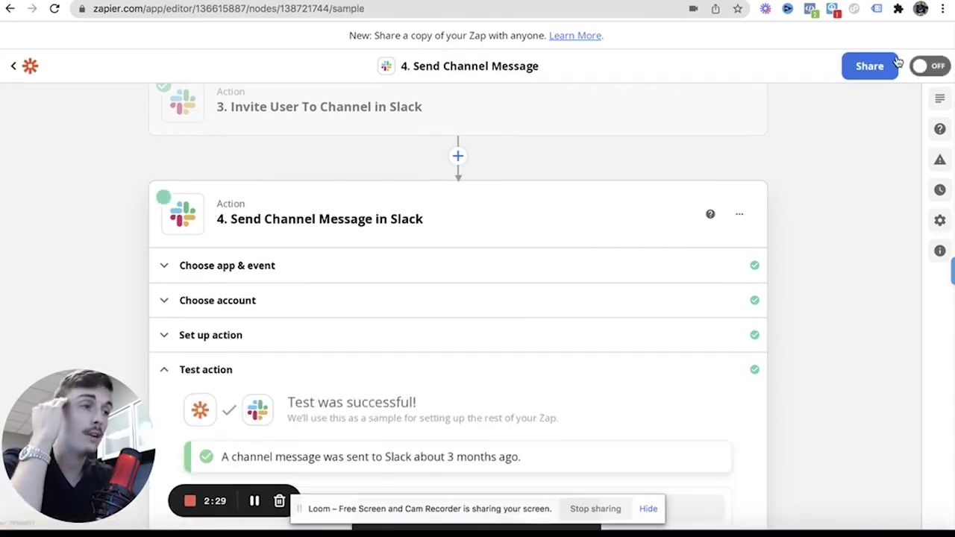
Step: Turn the Zap back on and return to its four-step overview
scroll(423, 215, down, 5)
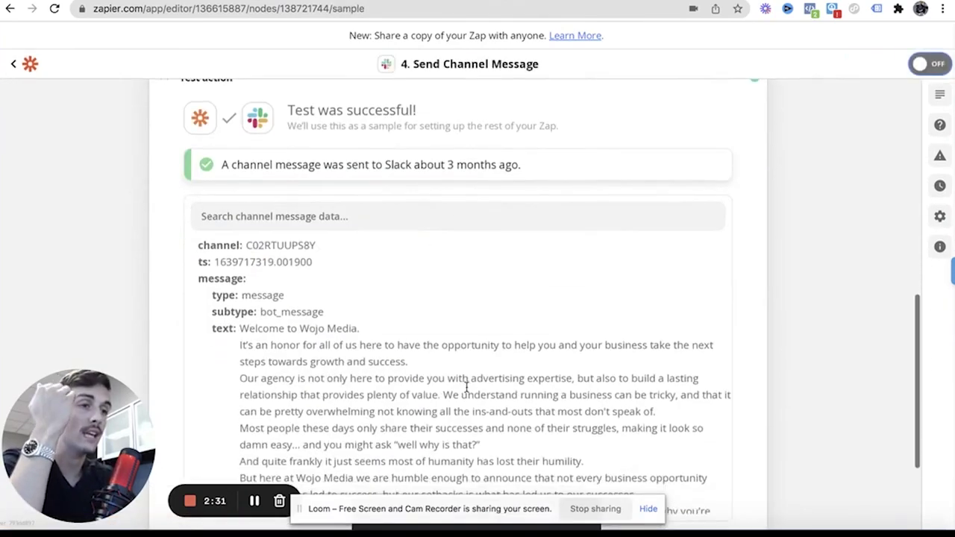
scroll(467, 386, down, 10)
click(470, 404)
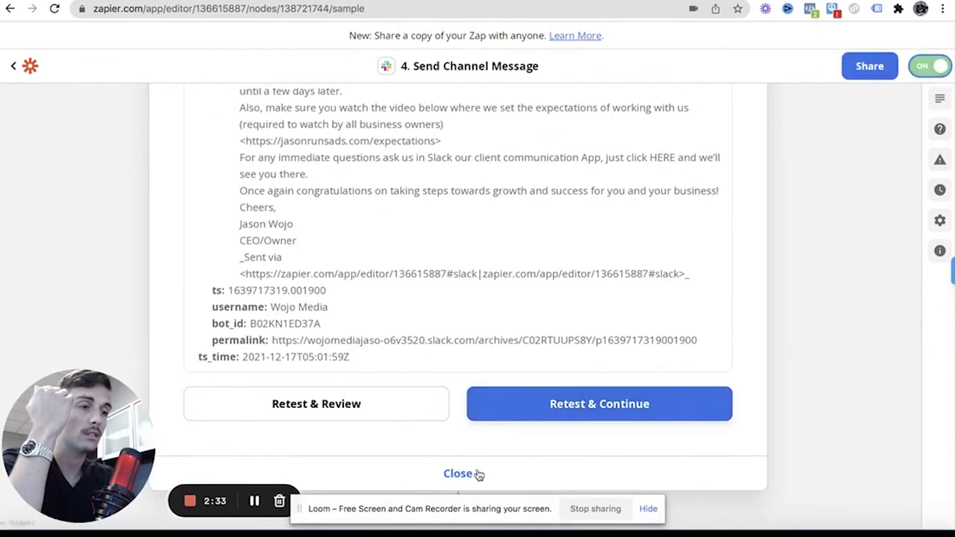
click(459, 474)
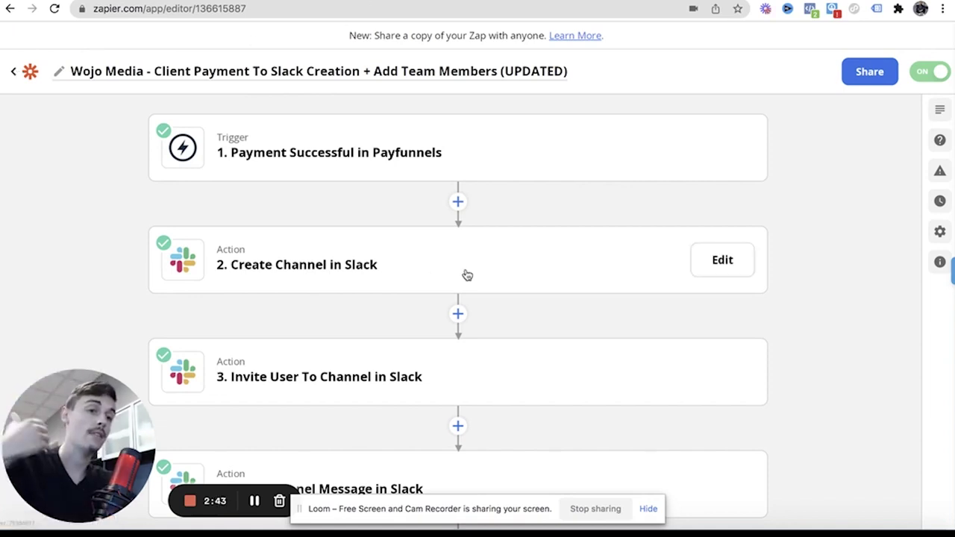
Step: Go back to the Home folder's Zaps list and scroll down to the Wojo Media zaps
scroll(467, 276, down, 1)
scroll(465, 273, up, 1)
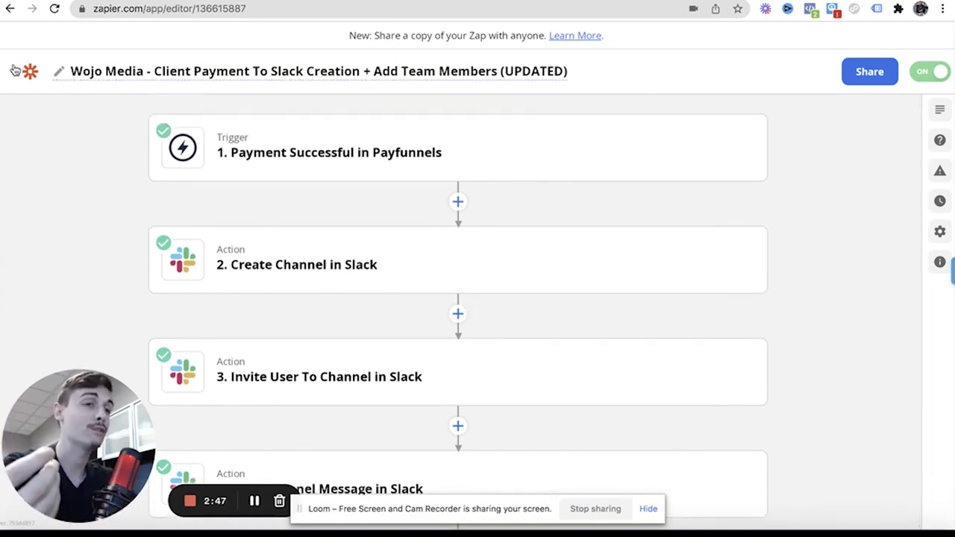
click(16, 73)
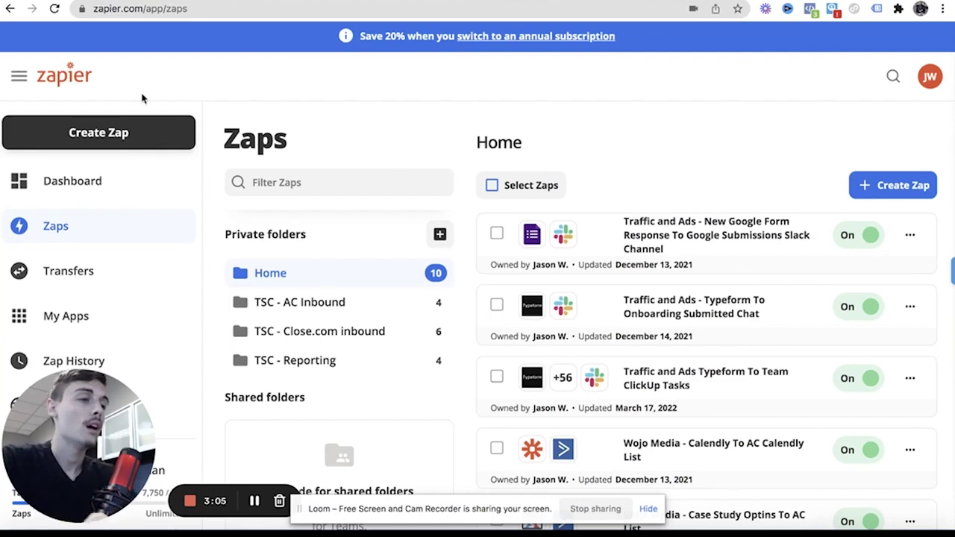
scroll(780, 273, down, 2)
scroll(679, 247, down, 4)
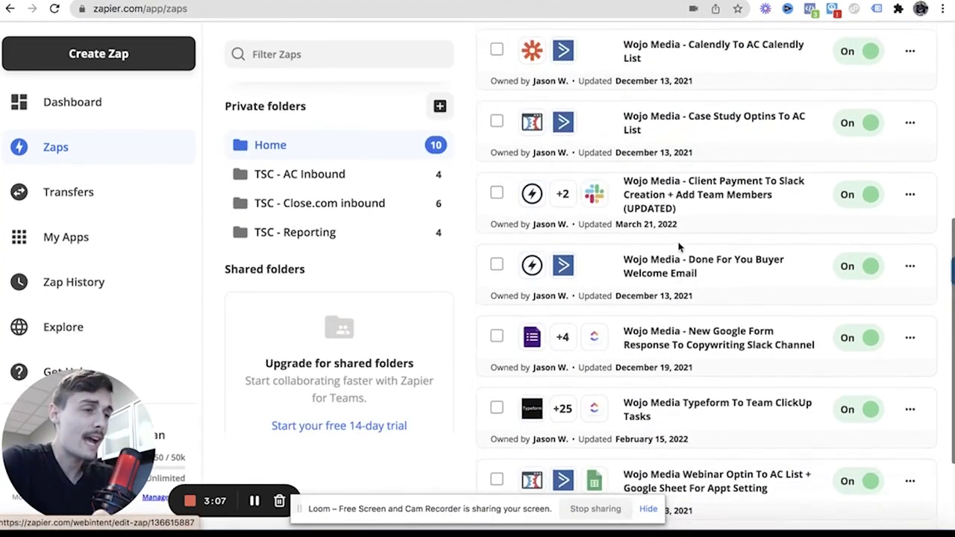
scroll(663, 209, down, 3)
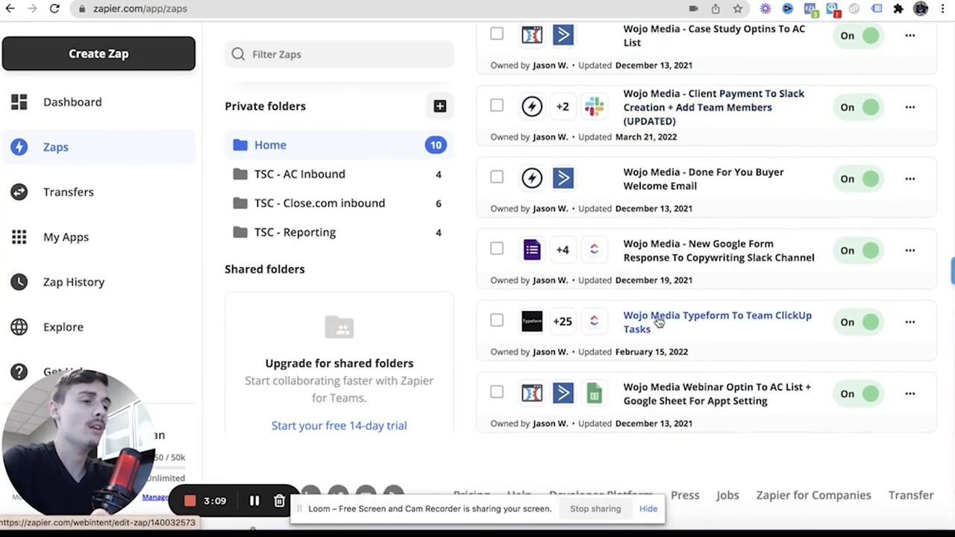
Step: Open the Wojo Media Typeform To Team ClickUp Tasks zap and scan its ClickUp task steps
click(659, 319)
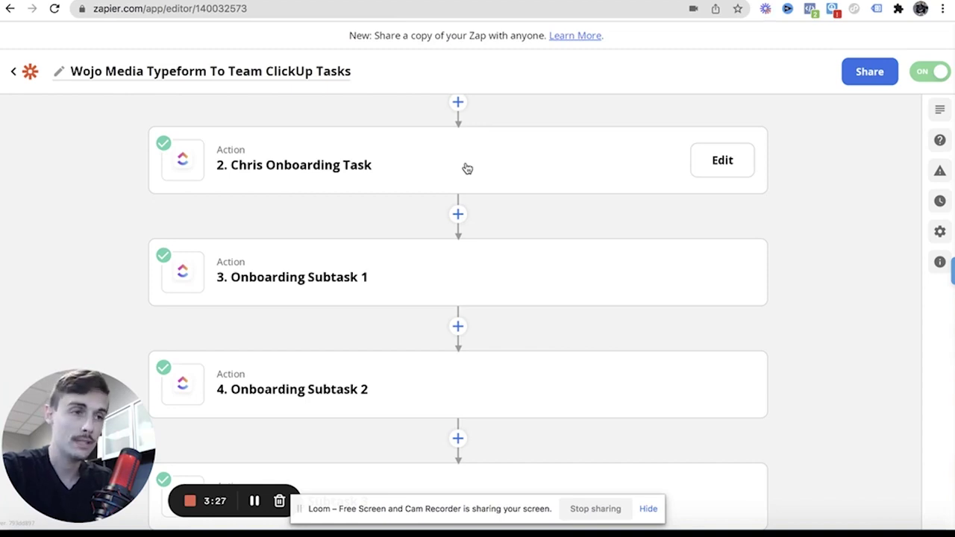
scroll(468, 169, up, 3)
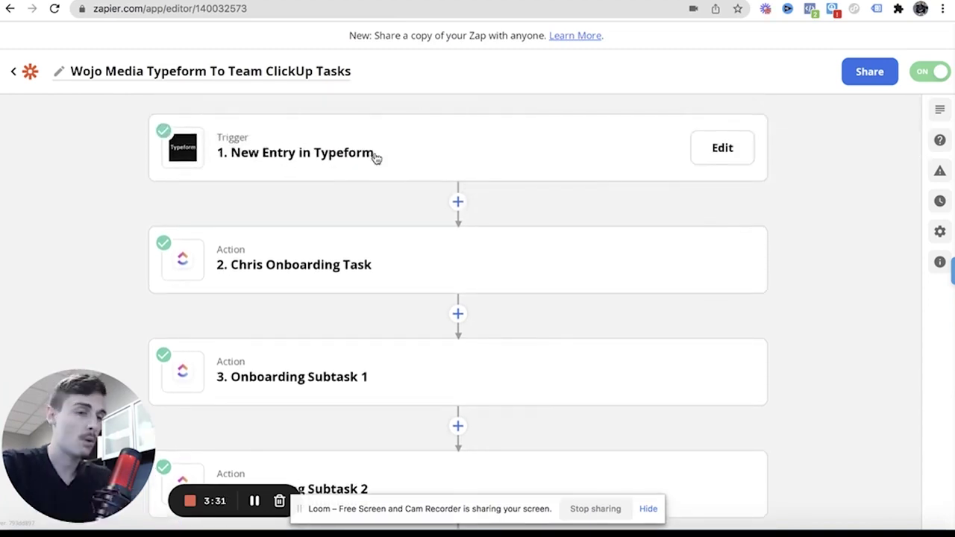
scroll(473, 262, down, 20)
scroll(475, 262, up, 20)
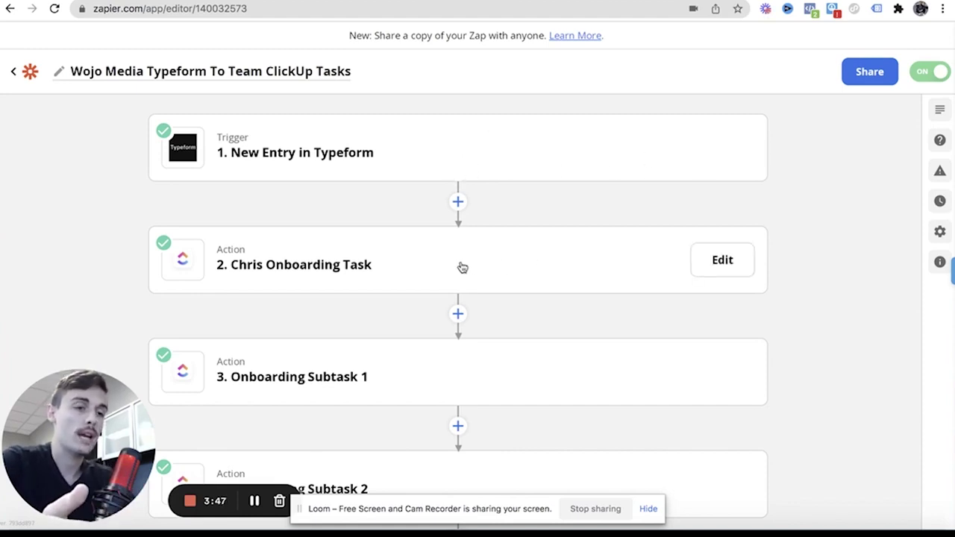
Step: Review step 2's onboarding task setup, including the Google Drive Link line in the description
click(724, 261)
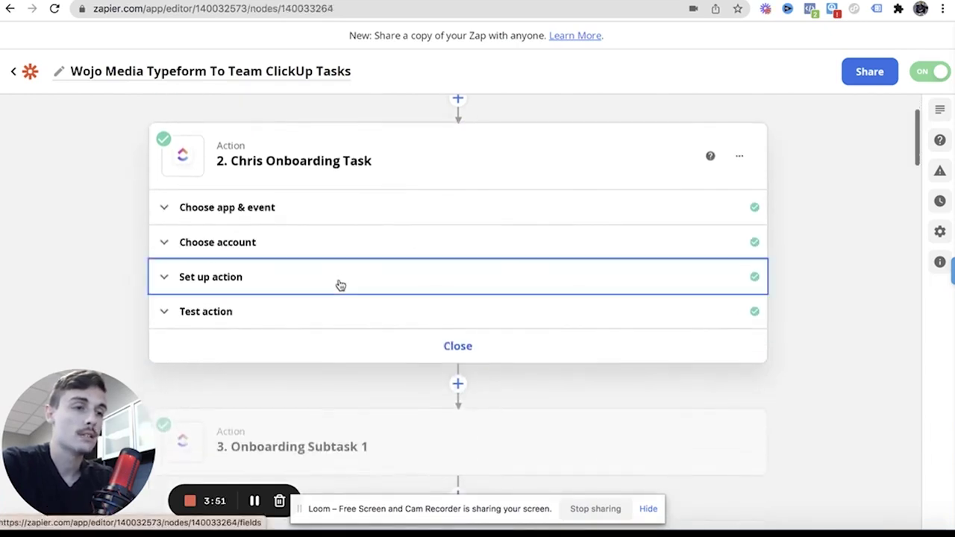
click(414, 279)
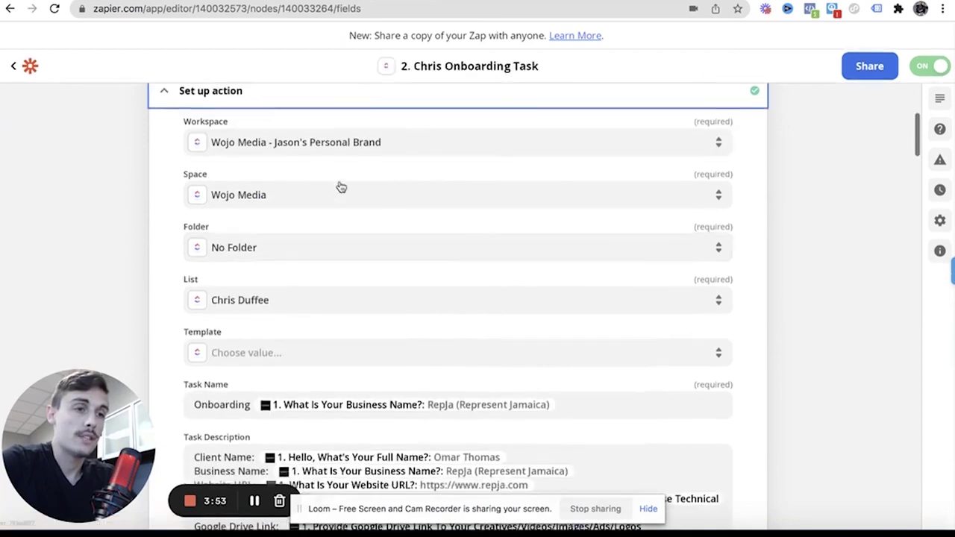
scroll(322, 299, down, 2)
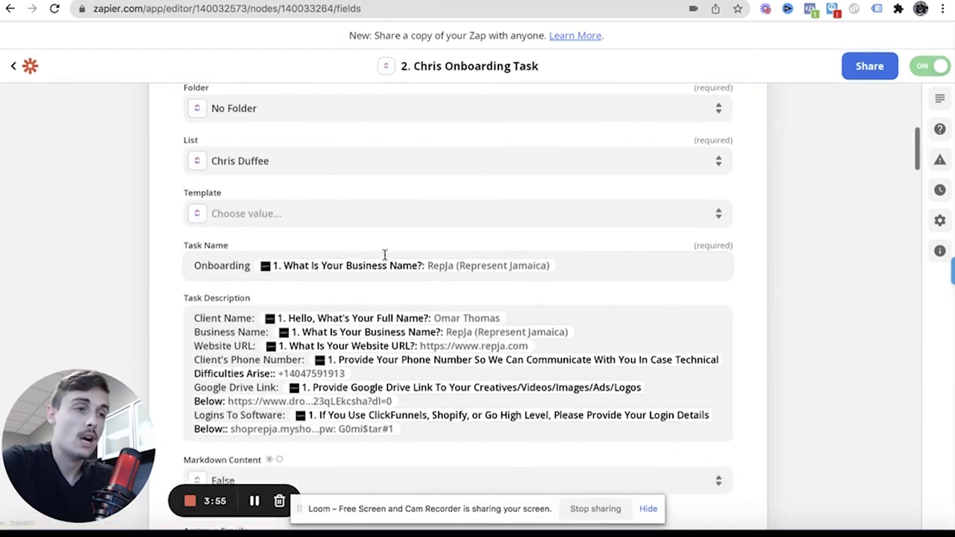
scroll(322, 273, down, 1)
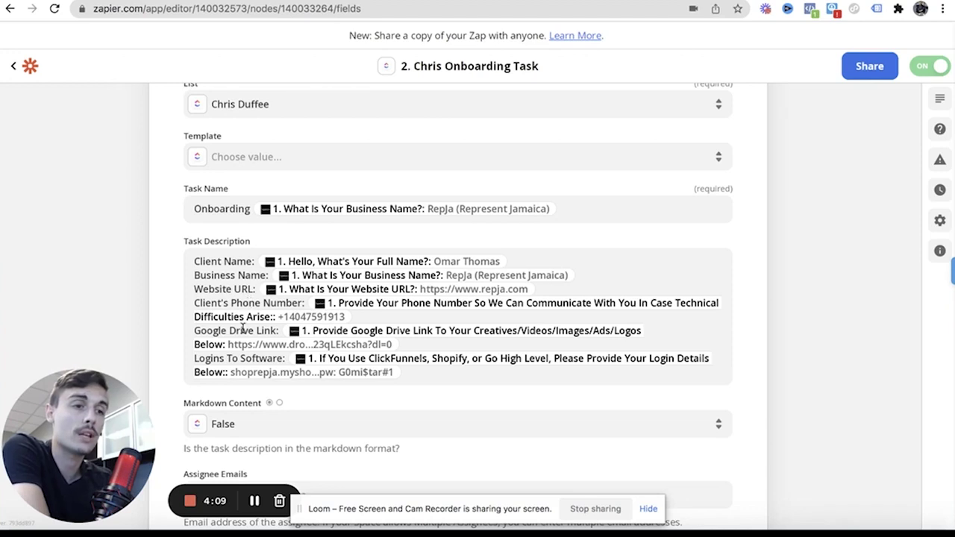
drag(216, 330, 269, 331)
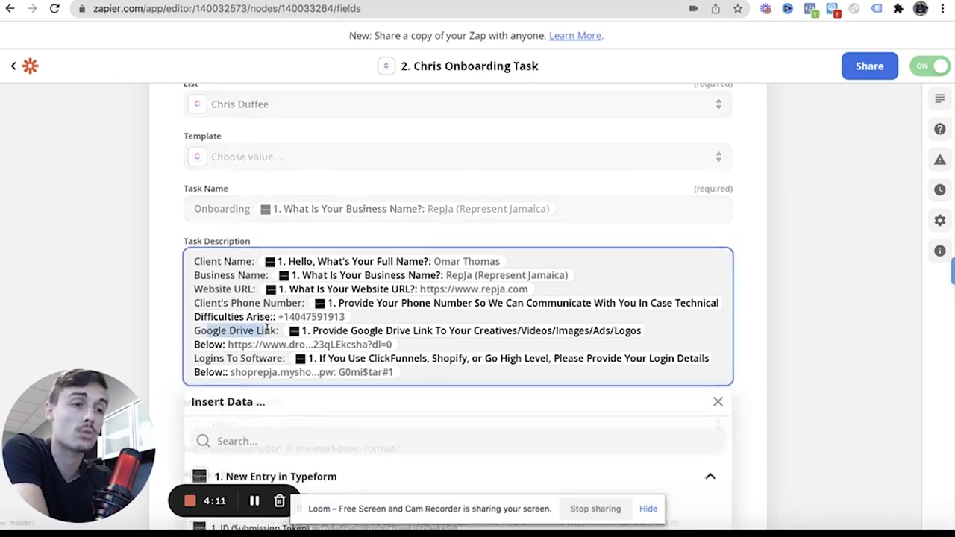
click(164, 294)
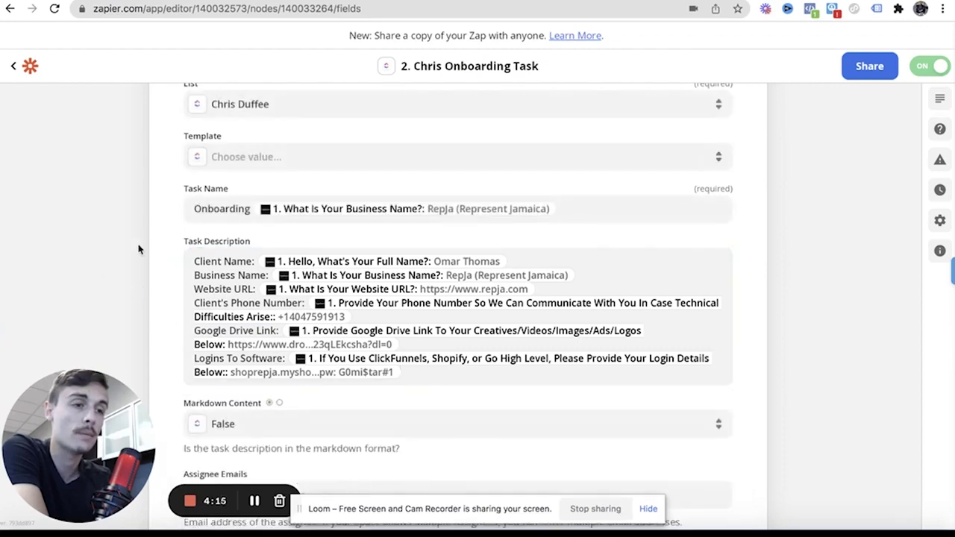
scroll(212, 261, down, 5)
scroll(228, 261, down, 1)
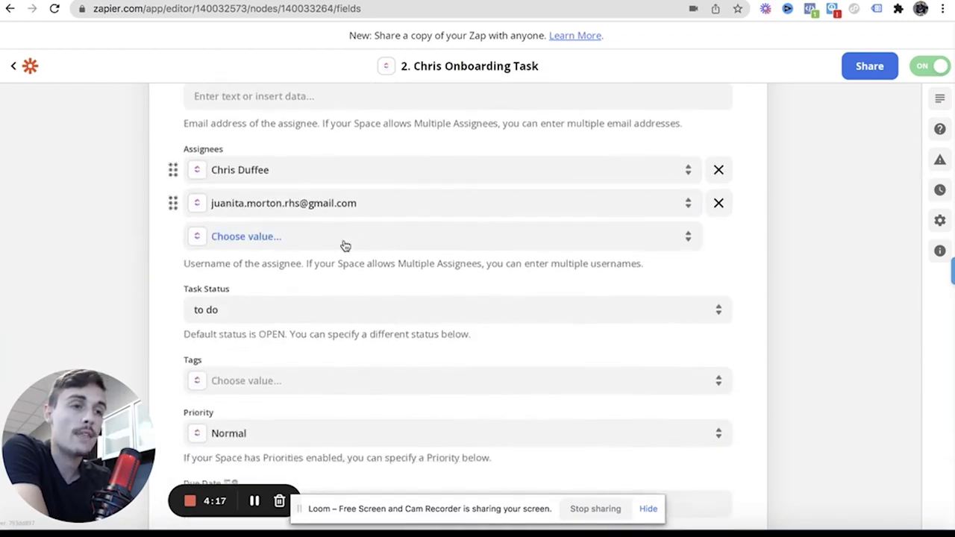
scroll(343, 244, down, 10)
Step: Close step 2's settings to the Zap overview and switch to the ClickUp window
click(473, 157)
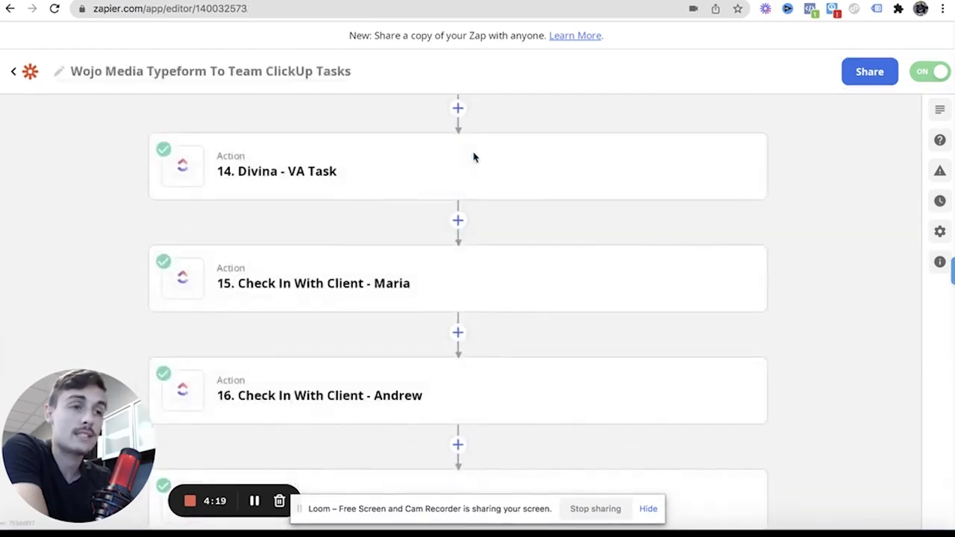
scroll(420, 245, up, 15)
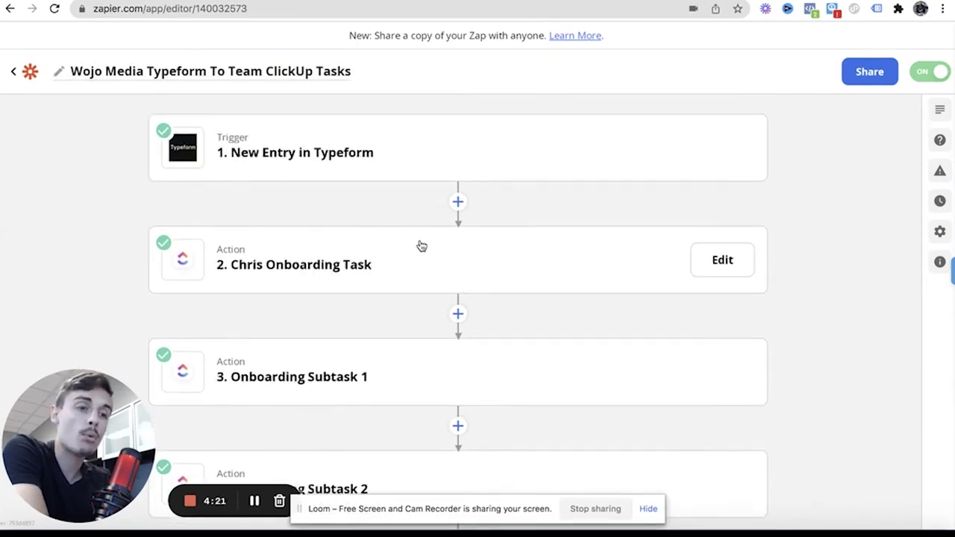
scroll(625, 288, down, 2)
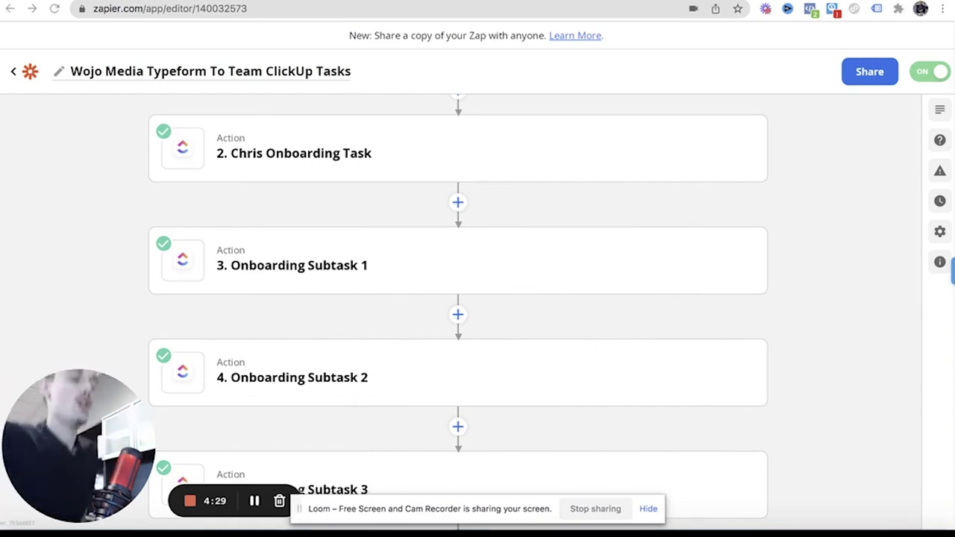
key(super+Tab)
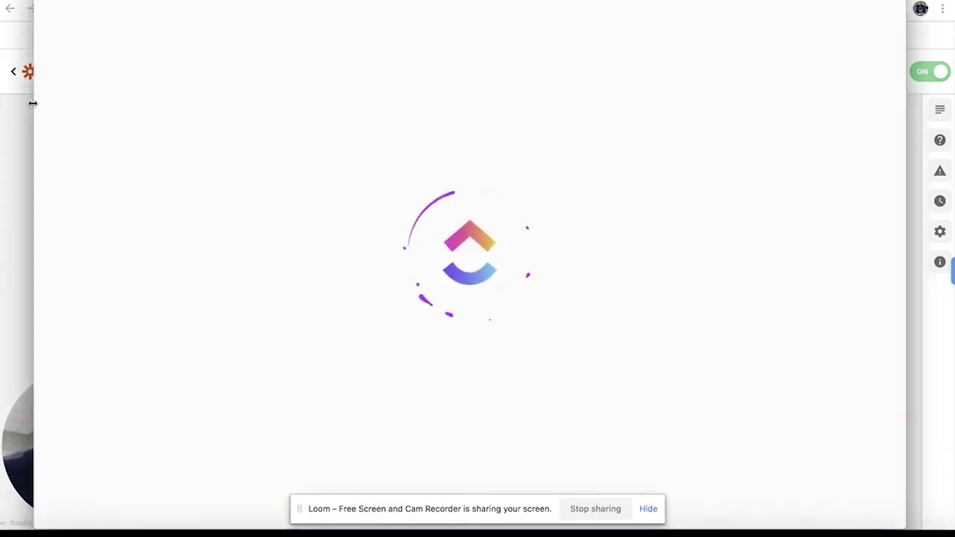
Step: Narrow the ClickUp window beside the Zap and open the team members' onboarding list
drag(34, 98, 180, 96)
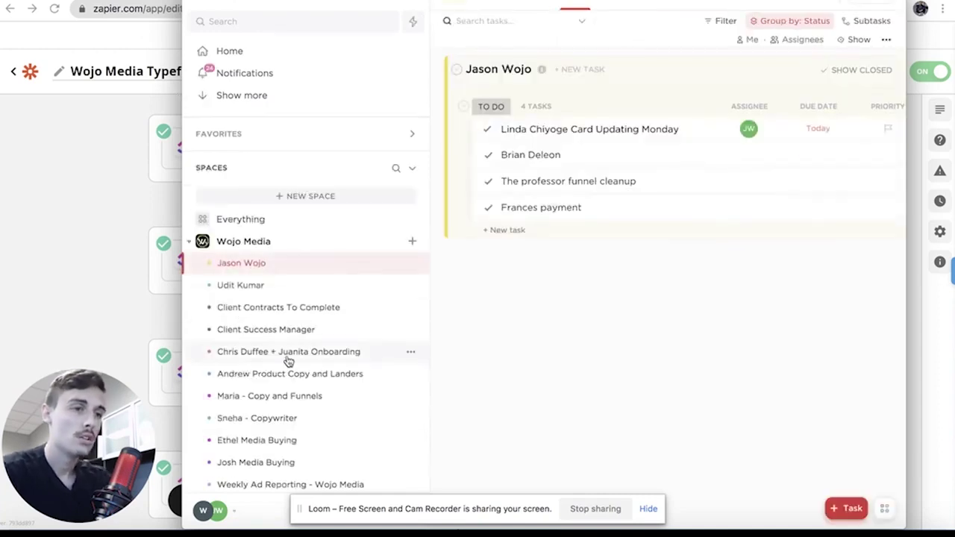
scroll(306, 326, down, 1)
click(306, 326)
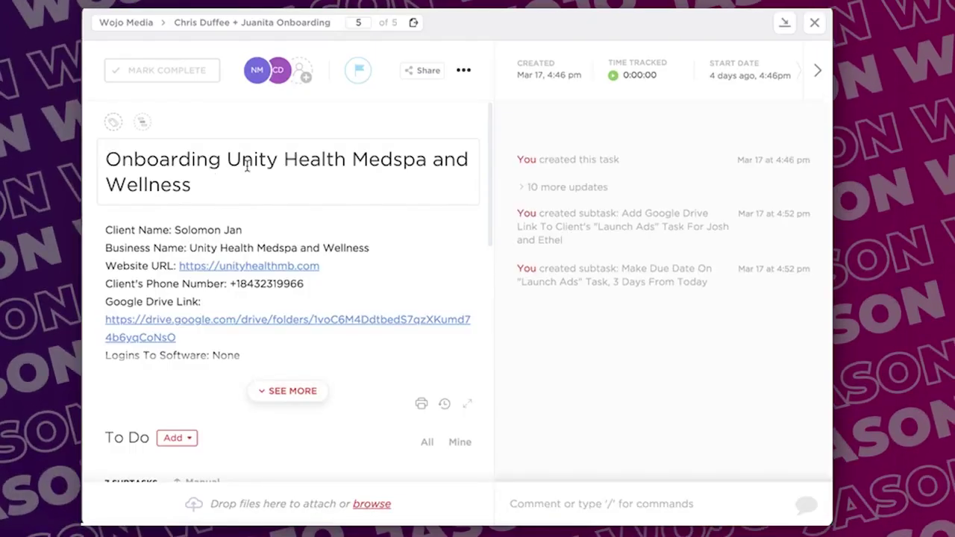
Step: Expand the Onboarding Unity Health Medspa and Wellness description and scroll through its three subtasks
click(153, 260)
scroll(273, 247, down, 1)
scroll(272, 250, down, 4)
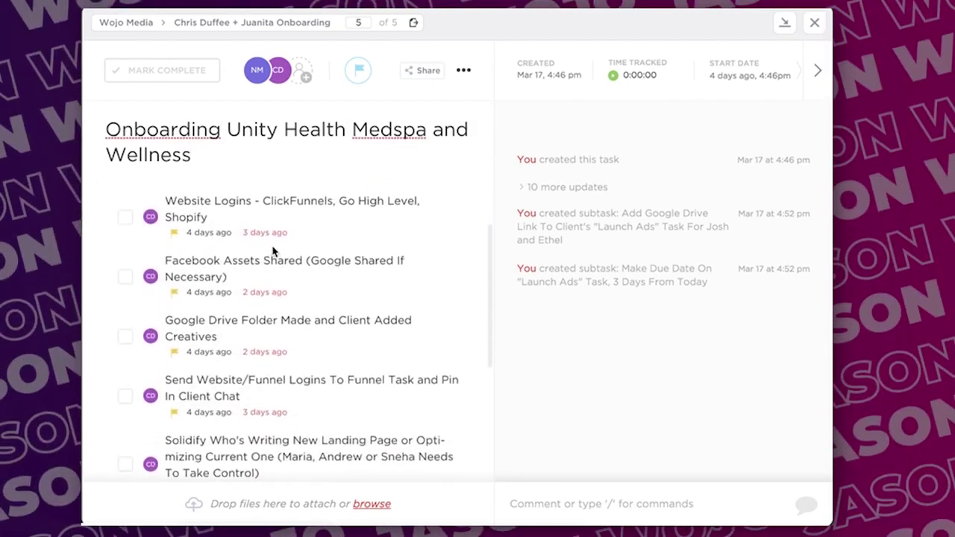
scroll(243, 242, up, 1)
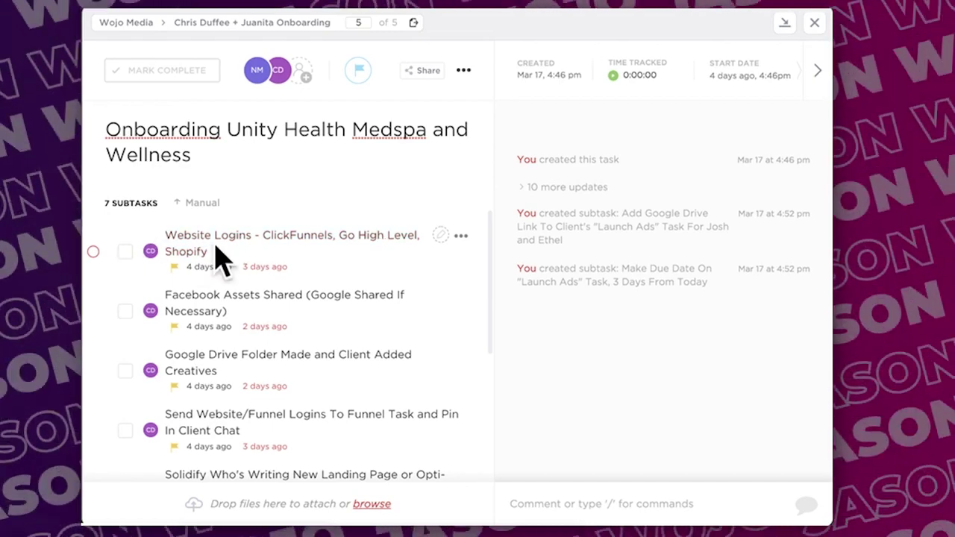
scroll(190, 251, down, 1)
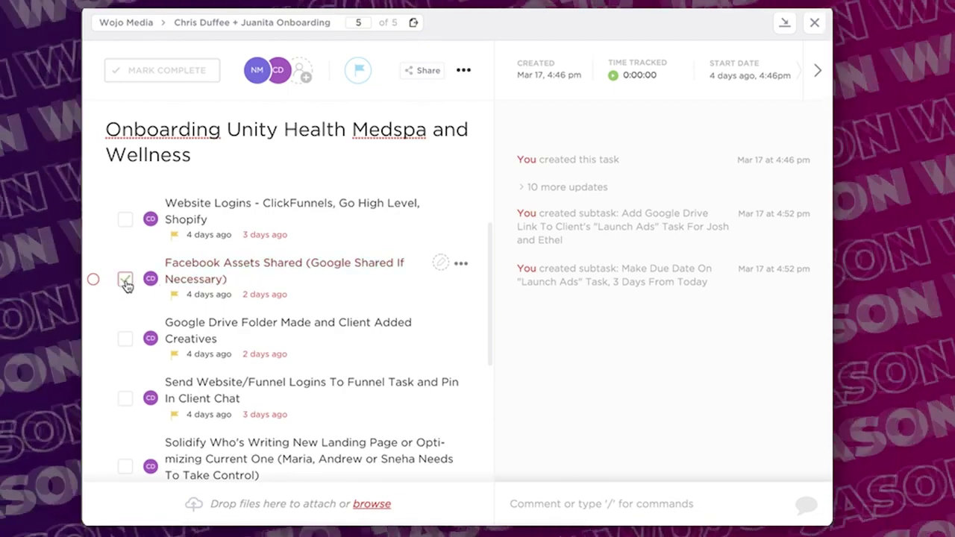
scroll(228, 277, down, 2)
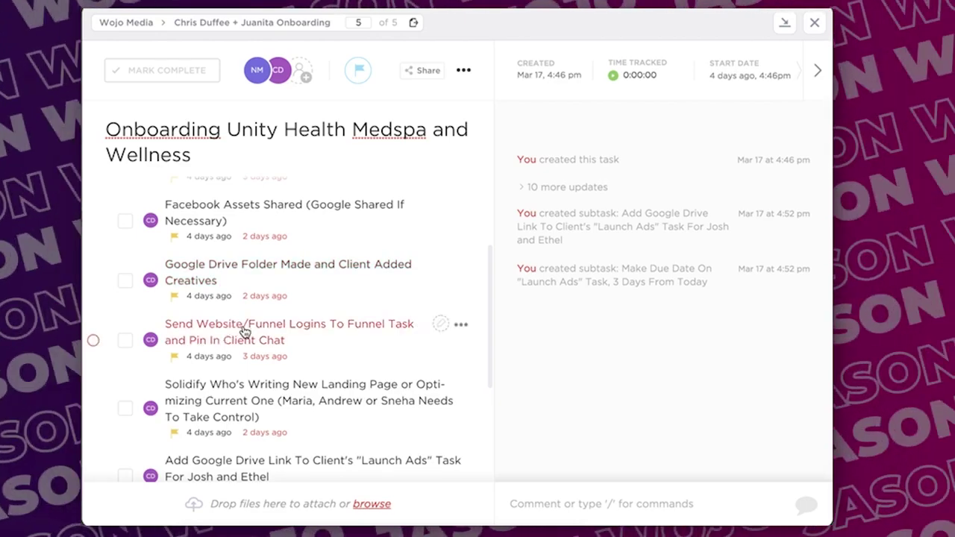
scroll(245, 332, down, 1)
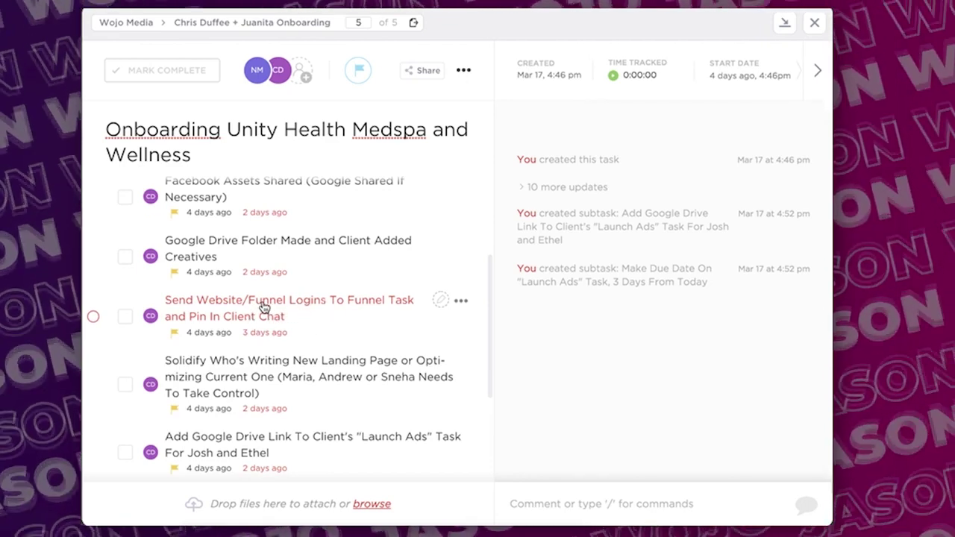
scroll(263, 306, down, 2)
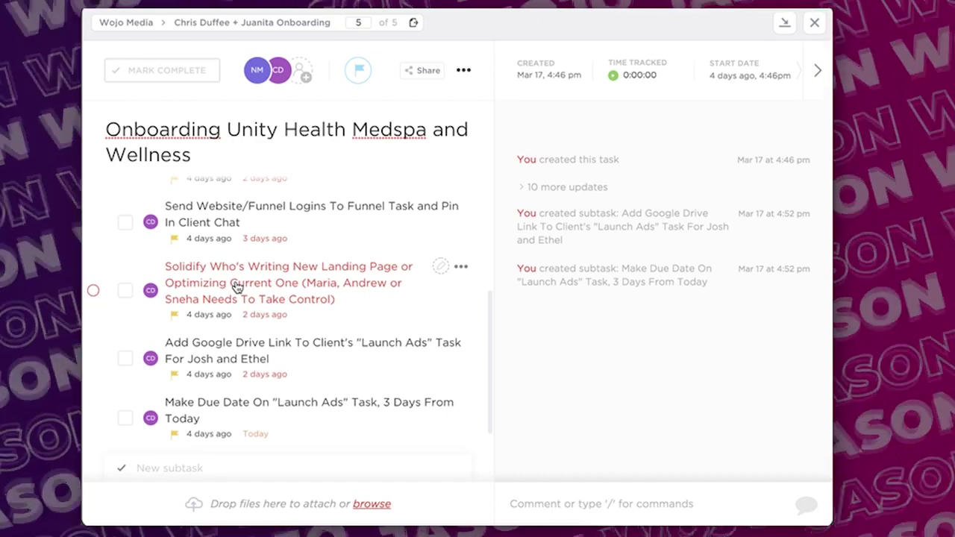
scroll(235, 283, down, 2)
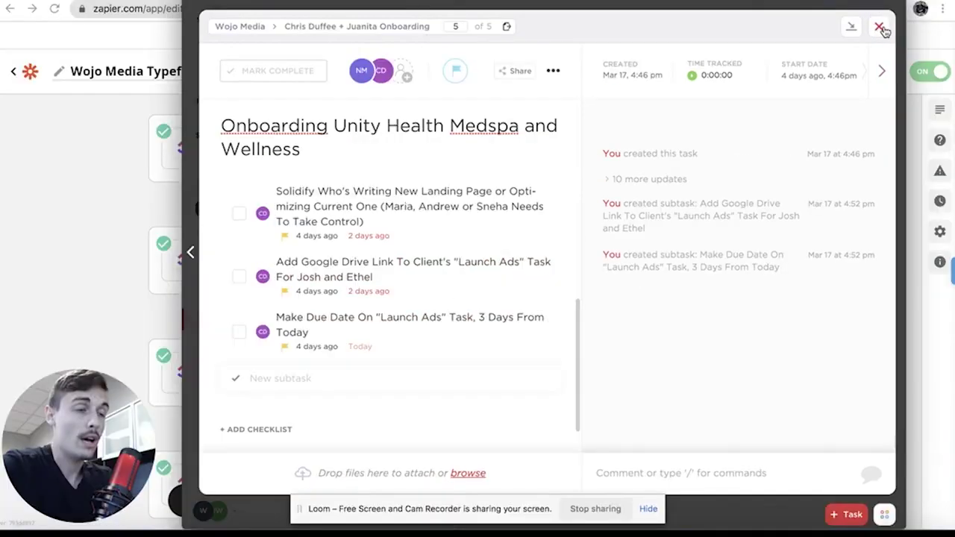
Step: Close the onboarding task, scroll the Zap through steps 3–12, then return to ClickUp
click(814, 23)
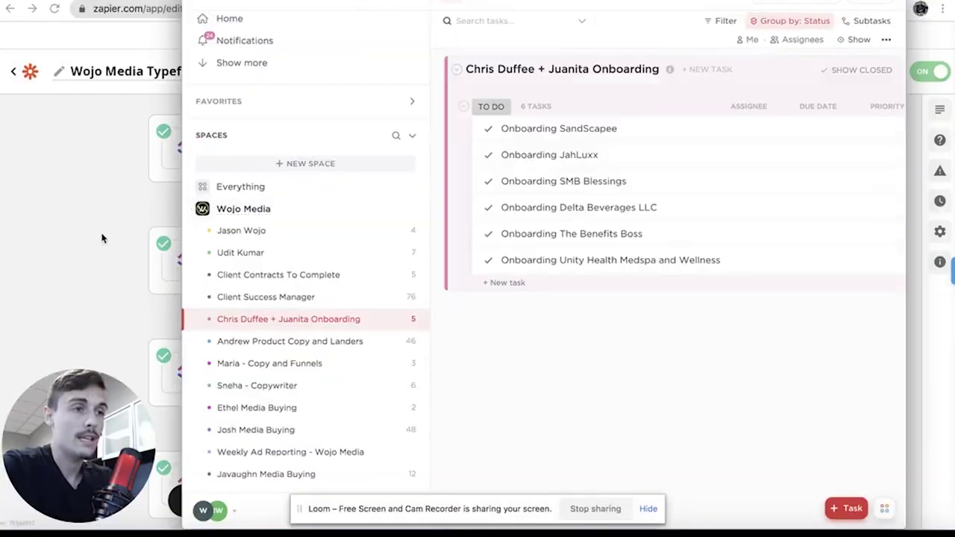
click(93, 238)
scroll(393, 252, down, 2)
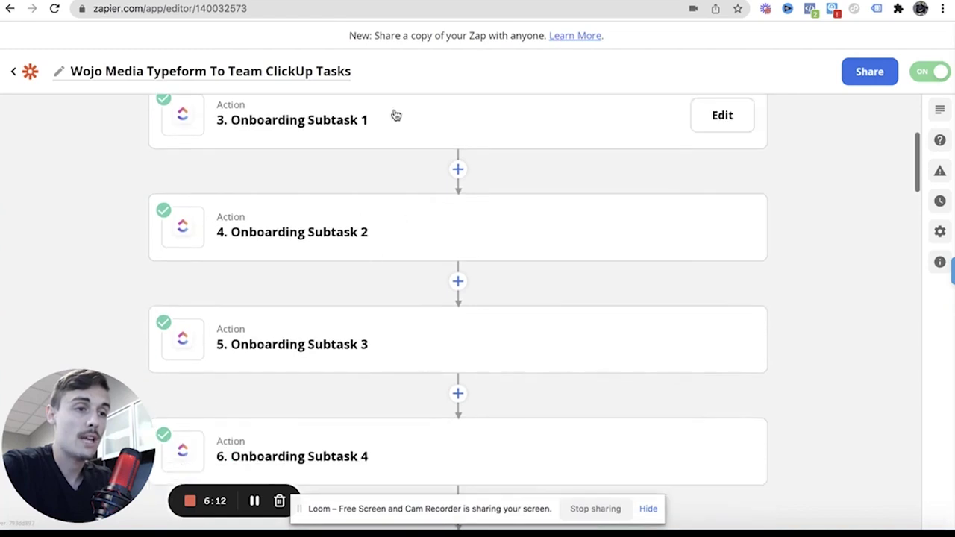
scroll(422, 187, down, 5)
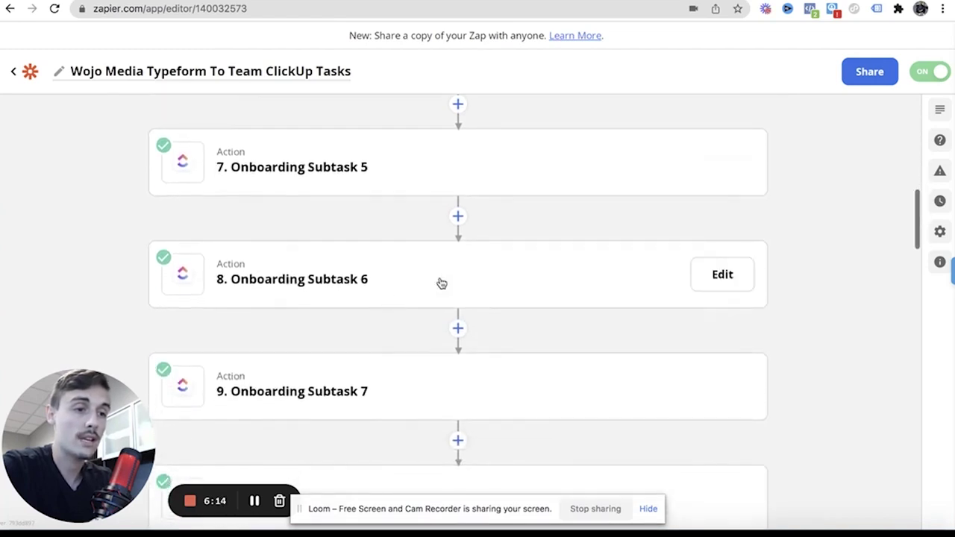
scroll(435, 280, down, 4)
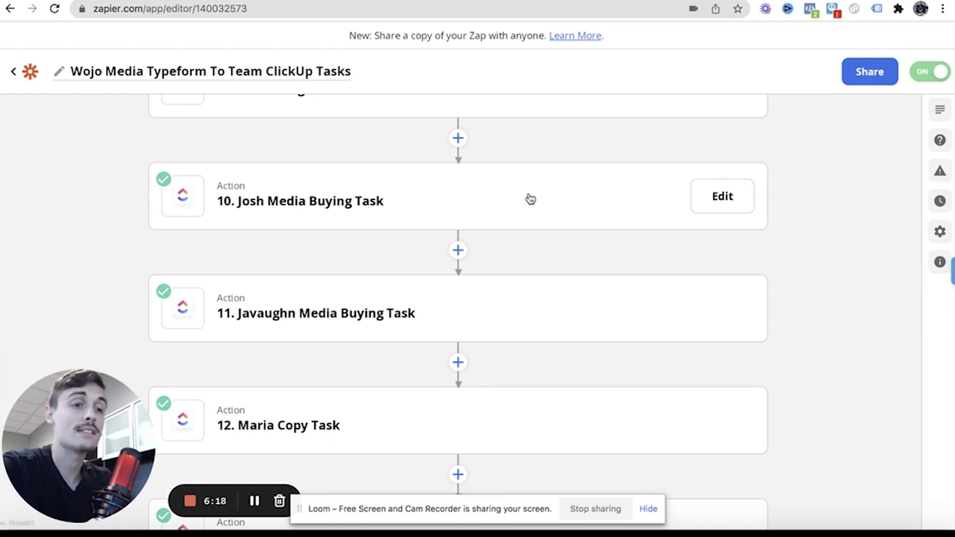
key(super+Tab)
scroll(295, 285, down, 3)
Step: Open the 48-task media buying list and the Launch Ads For Unity Health Medspa and Wellness task
click(256, 289)
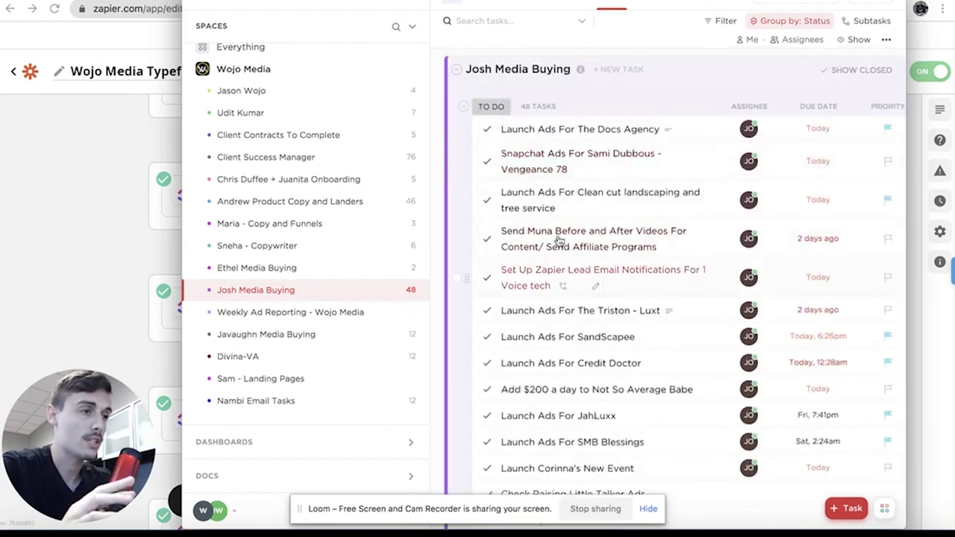
scroll(555, 269, down, 5)
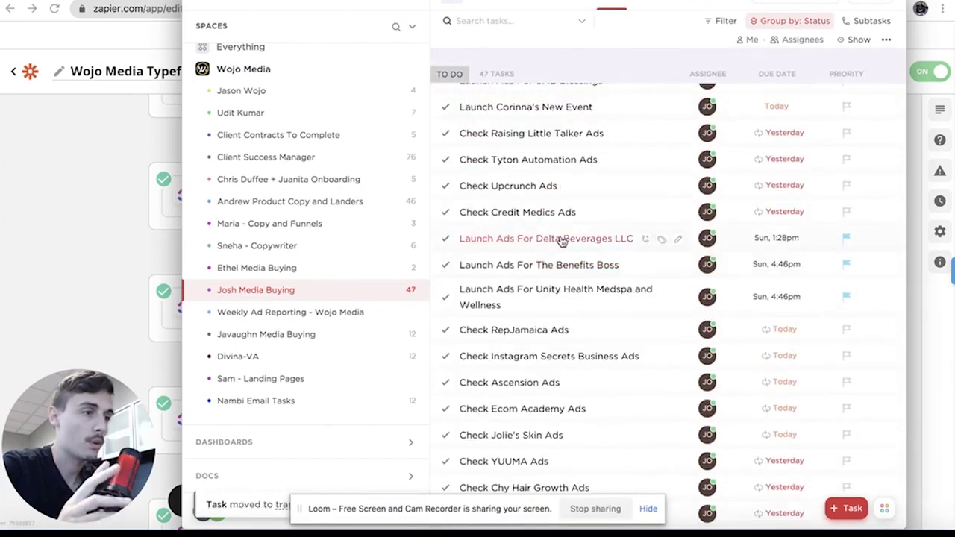
click(550, 295)
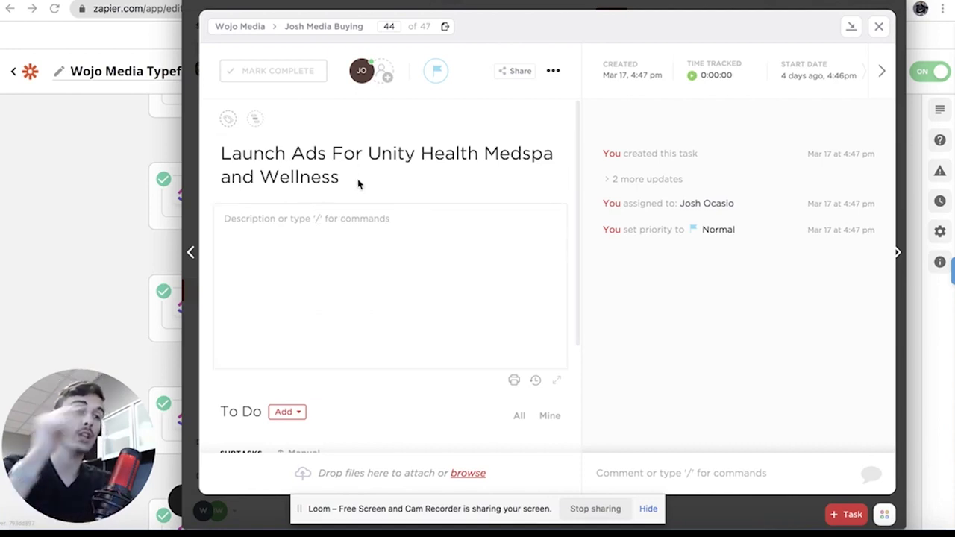
Step: Type 'Pa' in the task description, clear it back to empty, and close the task
click(300, 227)
text(Paste Google Drive Link)
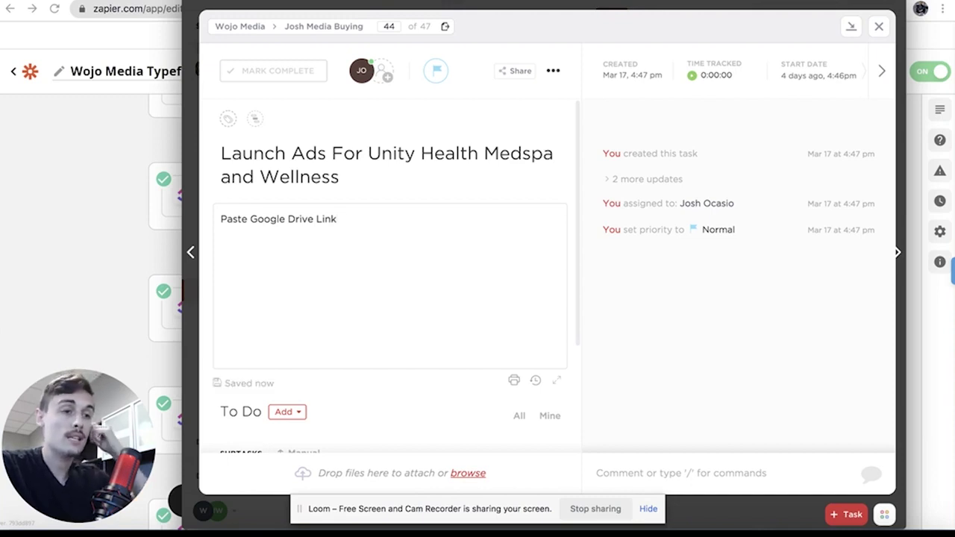
key(ctrl+a)
key(BackSpace)
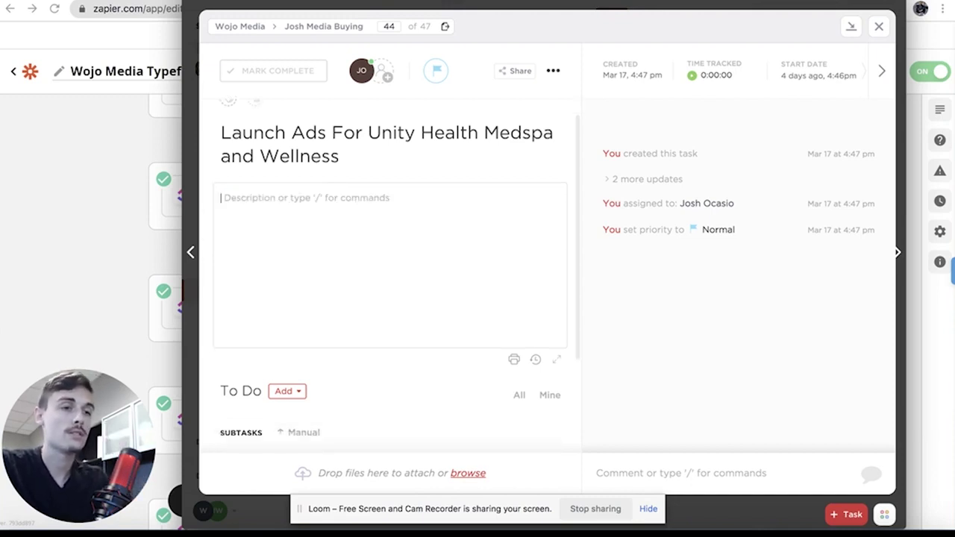
click(879, 27)
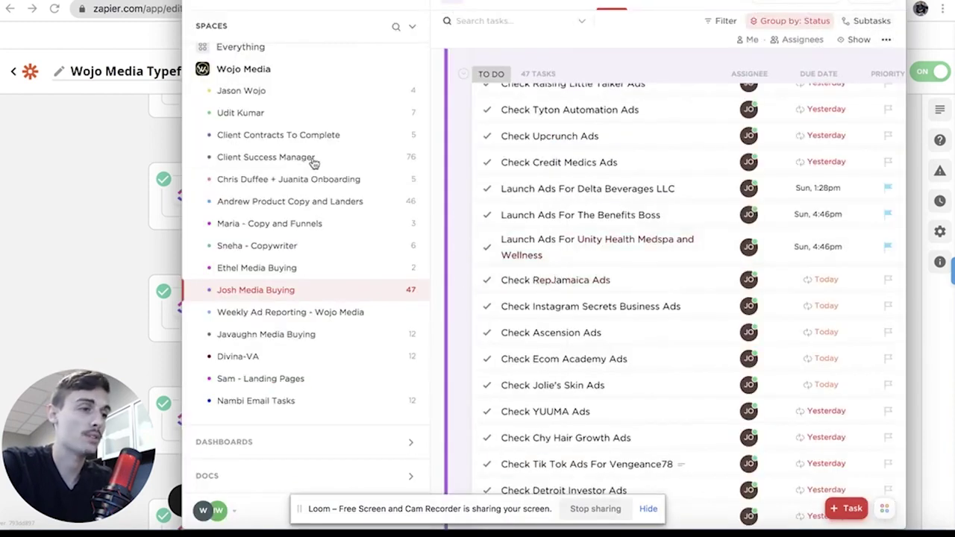
Step: Review Zap steps 12–15, then open ClickUp's Product Copy and Landers list at In Progress
key(super+Tab)
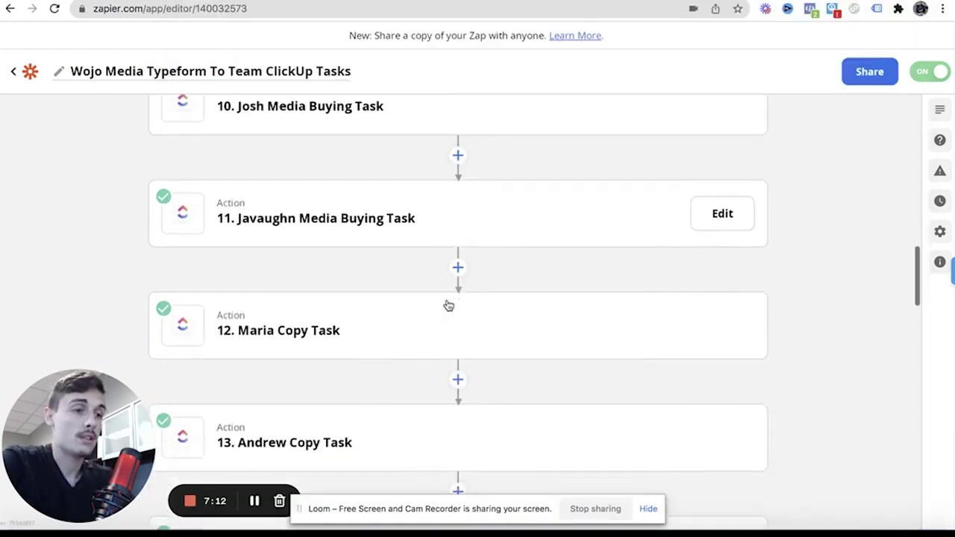
scroll(463, 309, down, 3)
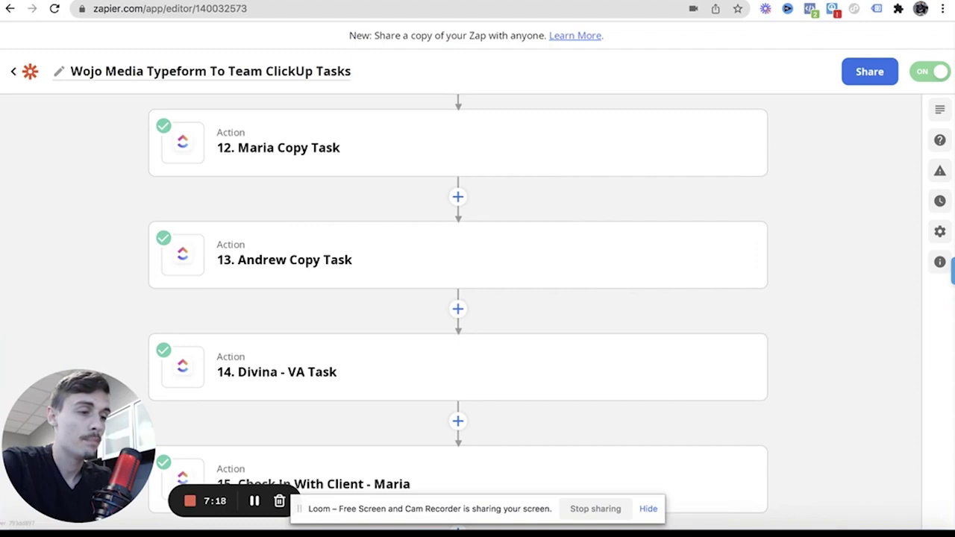
key(super+Tab)
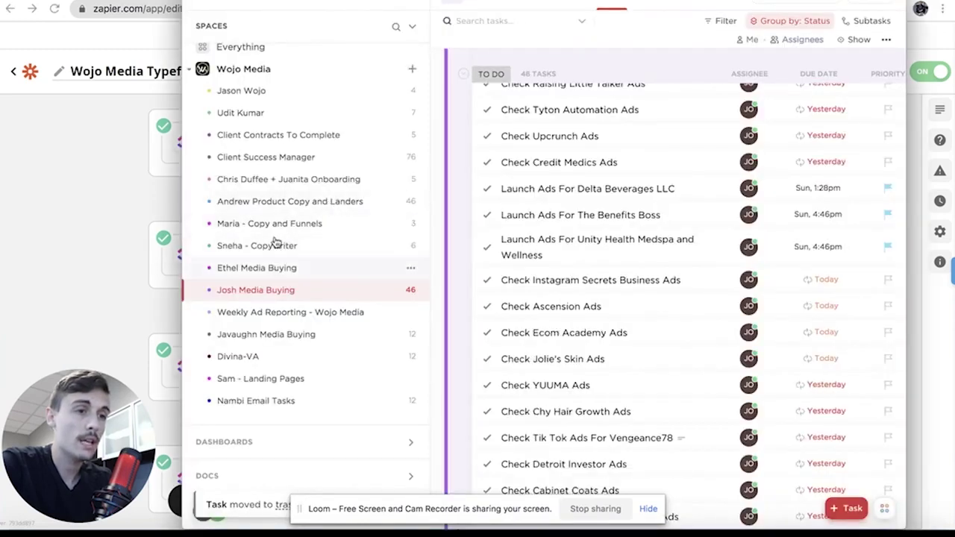
click(288, 202)
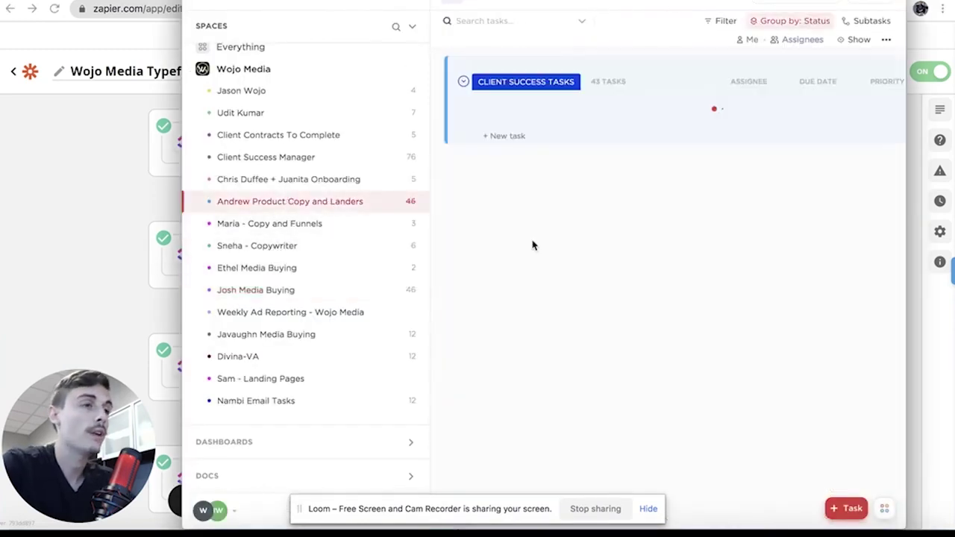
scroll(545, 292, down, 15)
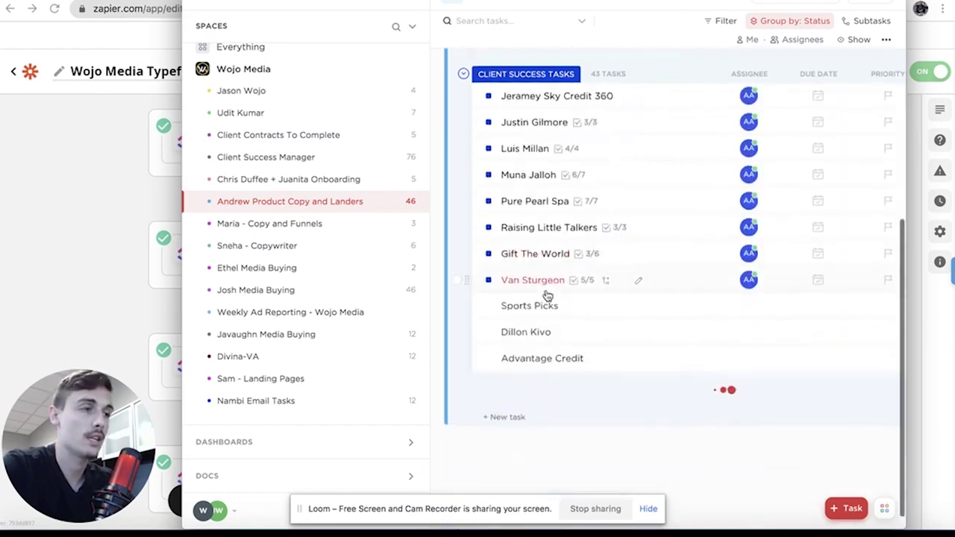
scroll(547, 296, down, 5)
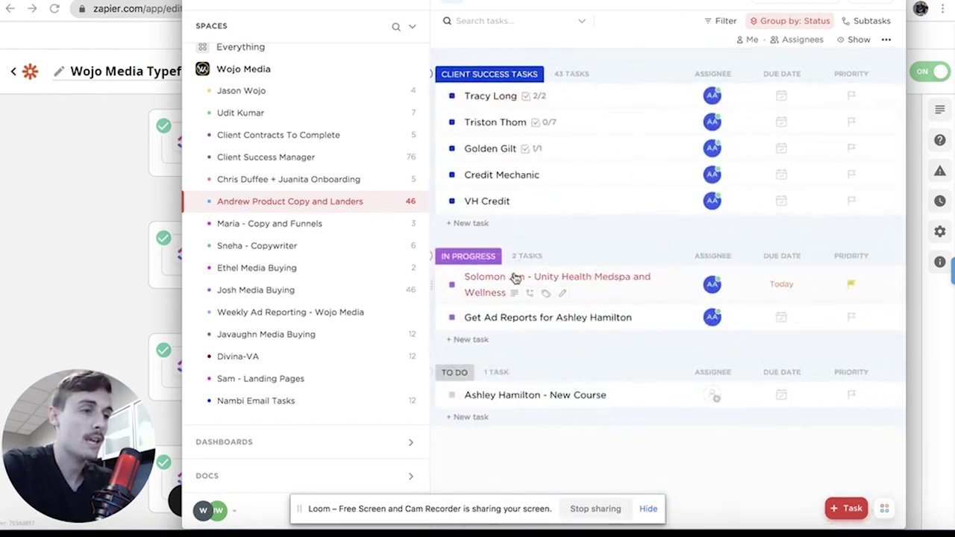
click(515, 279)
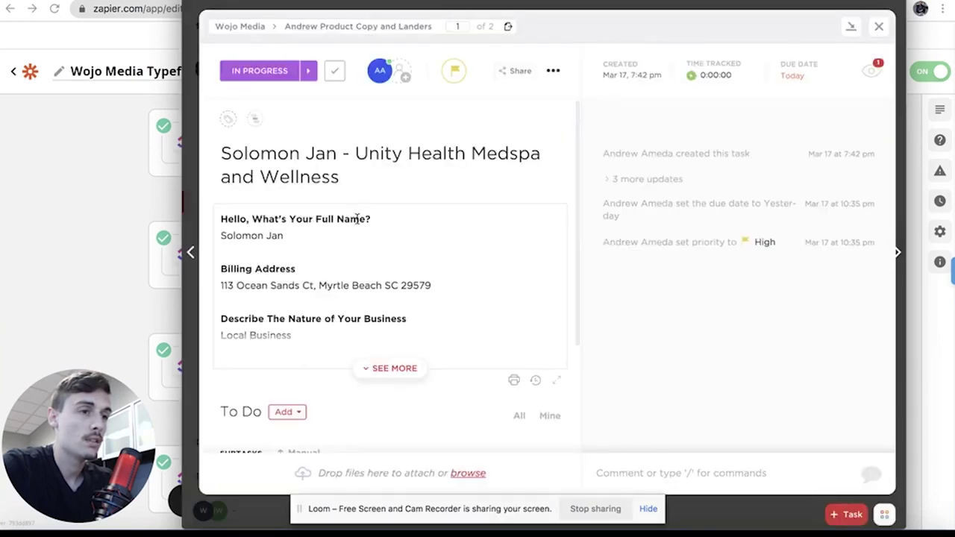
scroll(349, 273, down, 3)
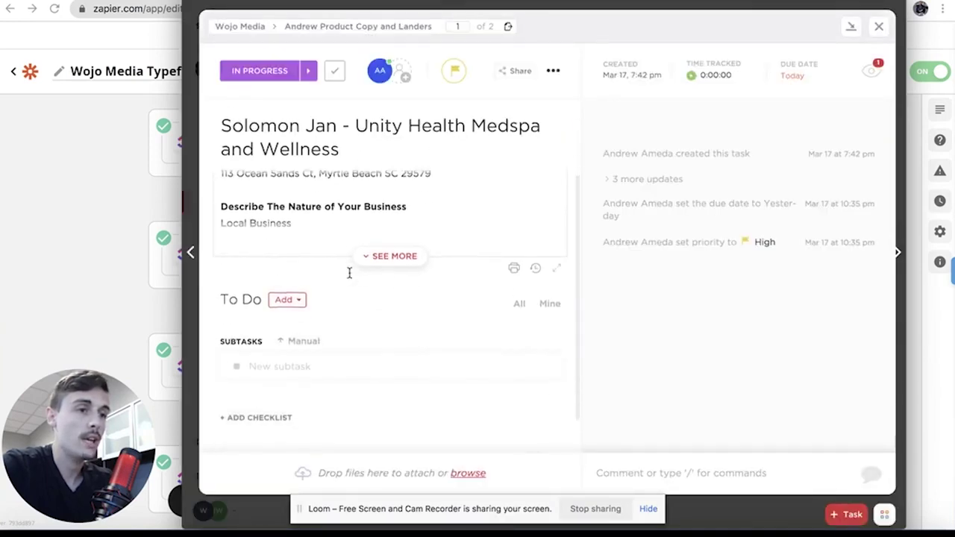
click(394, 256)
scroll(318, 297, down, 2)
mouse_move(387, 254)
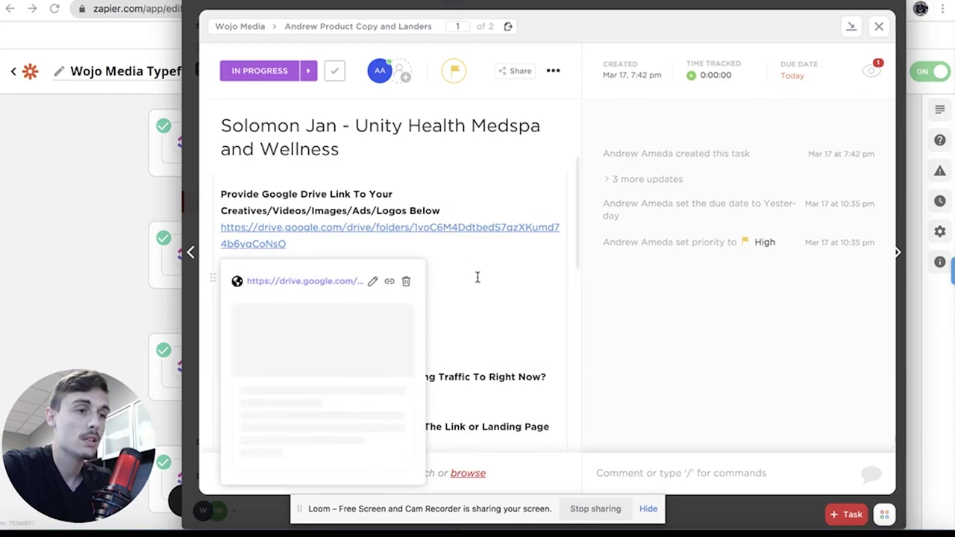
scroll(359, 303, down, 7)
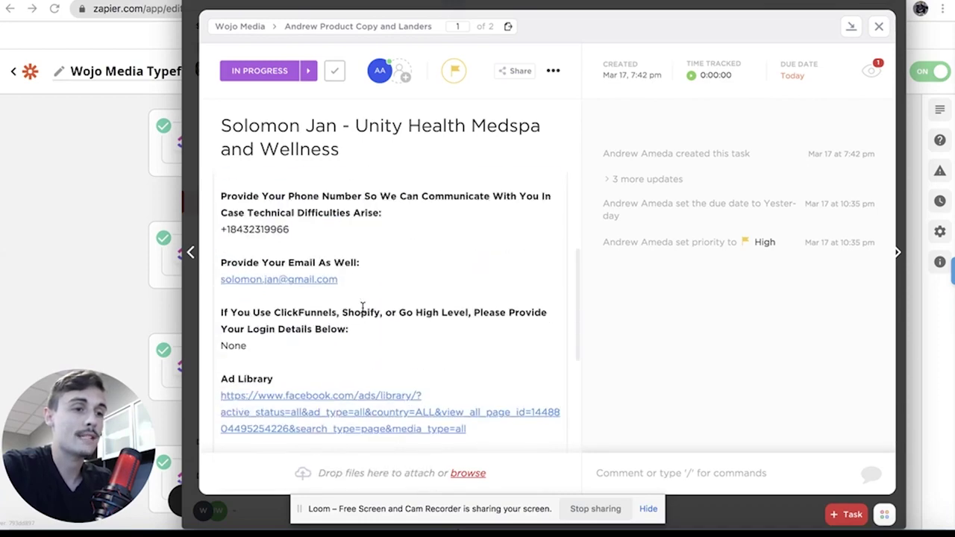
scroll(363, 308, down, 1)
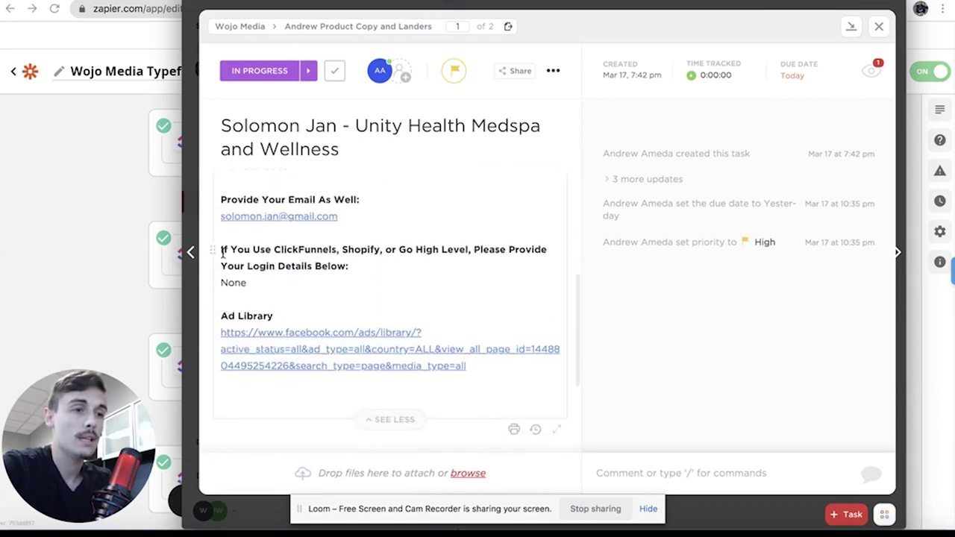
drag(222, 316, 295, 314)
click(297, 314)
scroll(421, 278, up, 10)
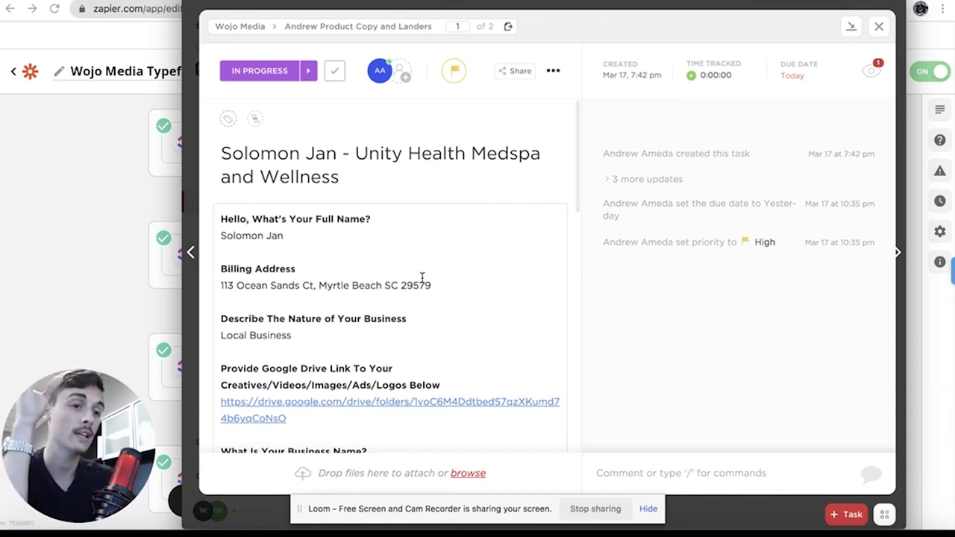
click(881, 28)
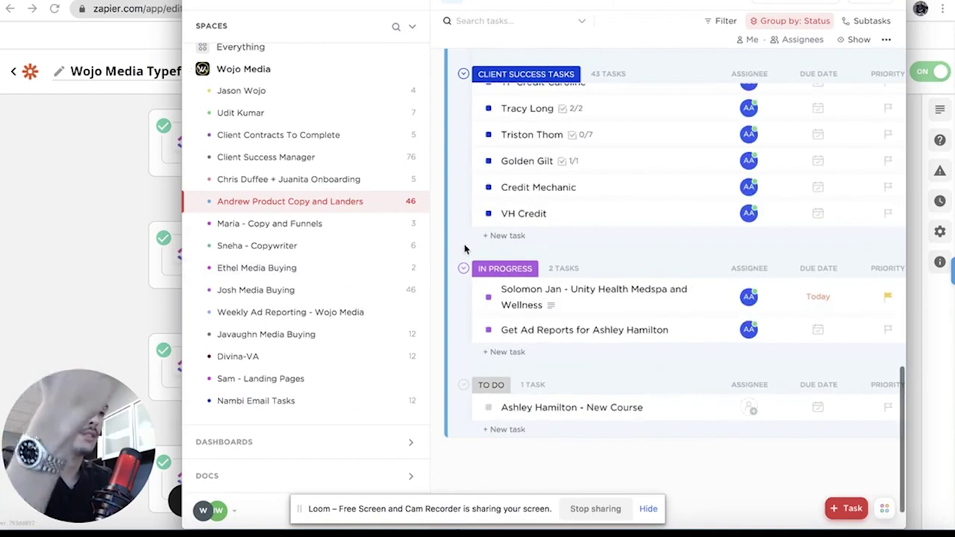
click(305, 230)
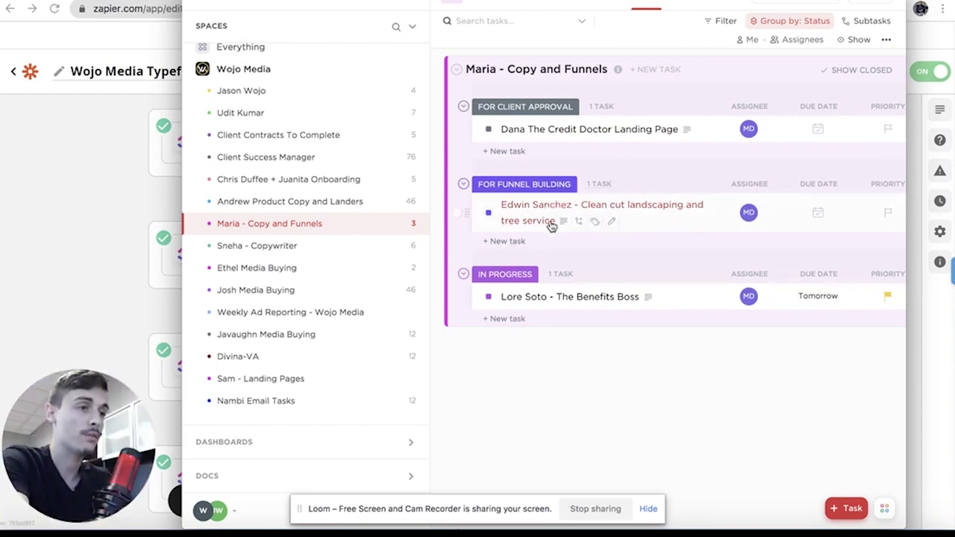
click(549, 298)
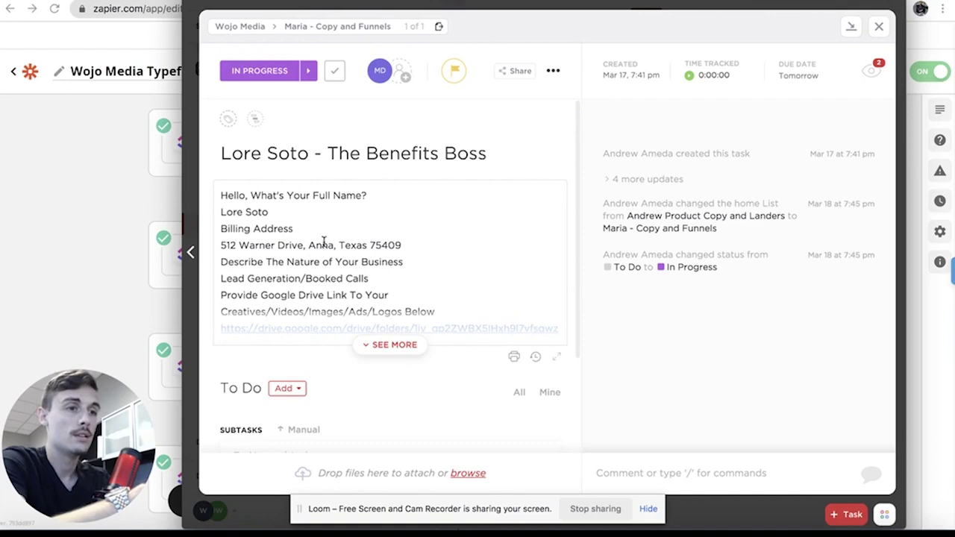
click(382, 346)
scroll(365, 291, down, 2)
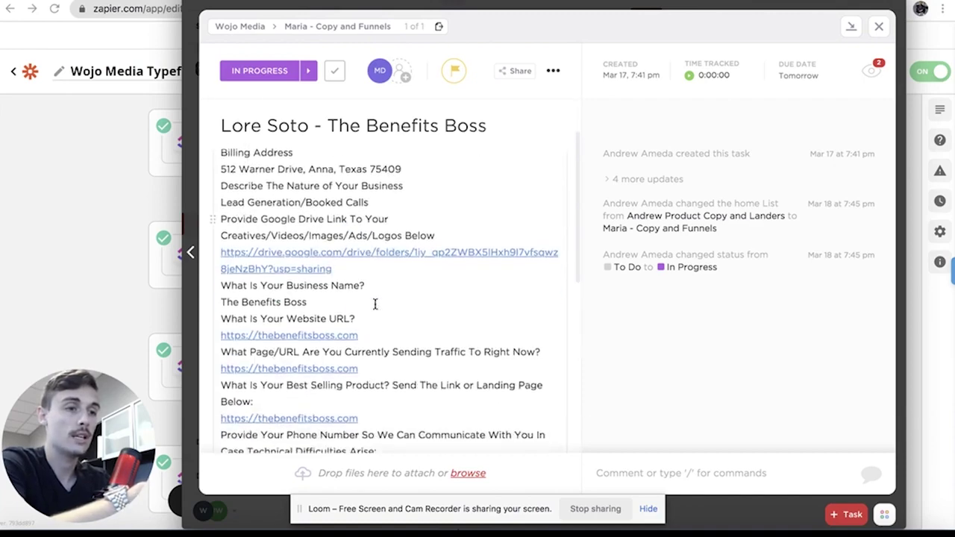
scroll(350, 279, down, 5)
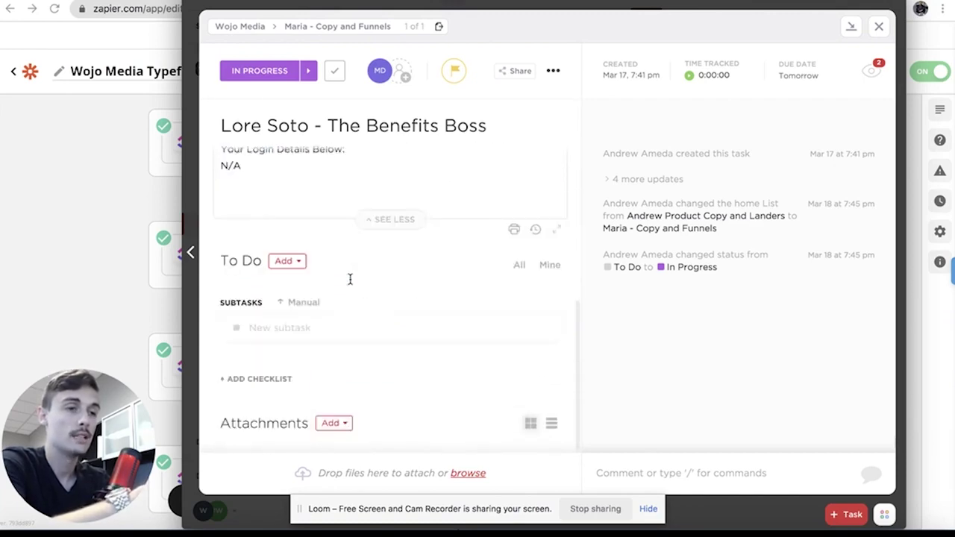
scroll(350, 279, up, 7)
click(878, 26)
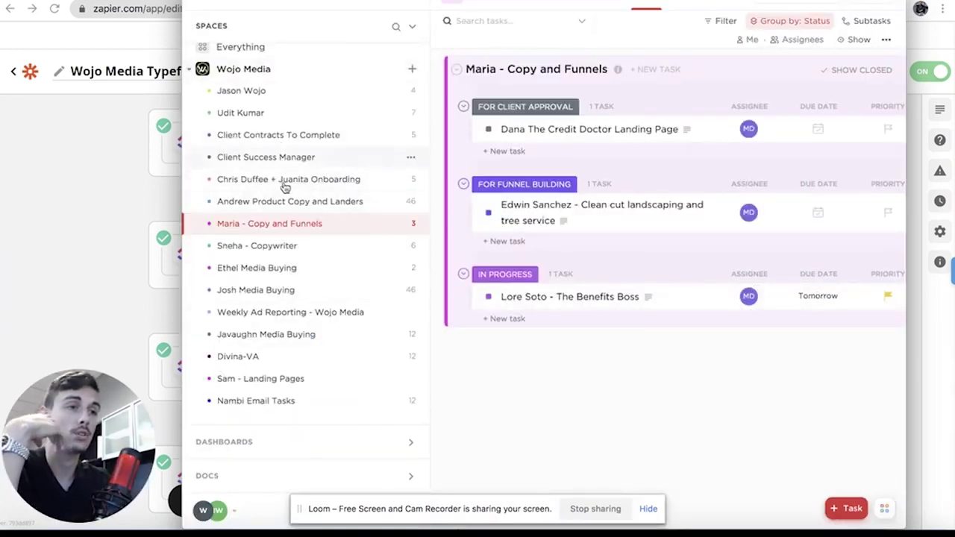
Step: Open the Divina-VA list in ClickUp and trash its two in-progress follow-up tasks
click(134, 216)
scroll(403, 261, down, 2)
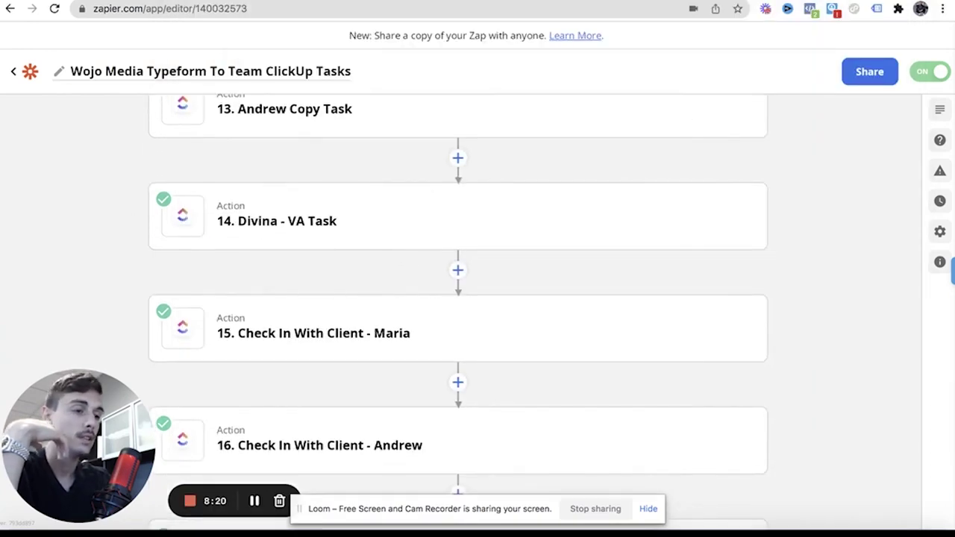
key(super+Tab)
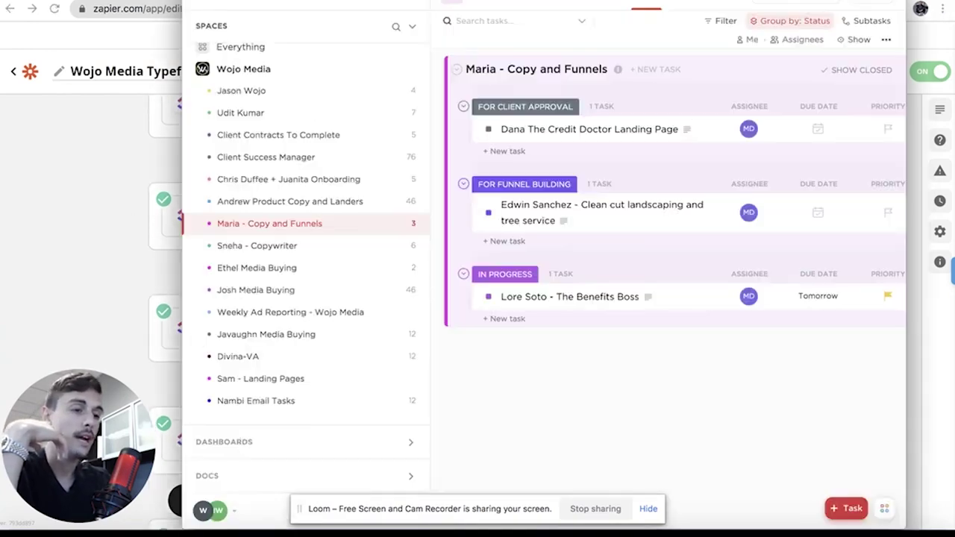
click(291, 356)
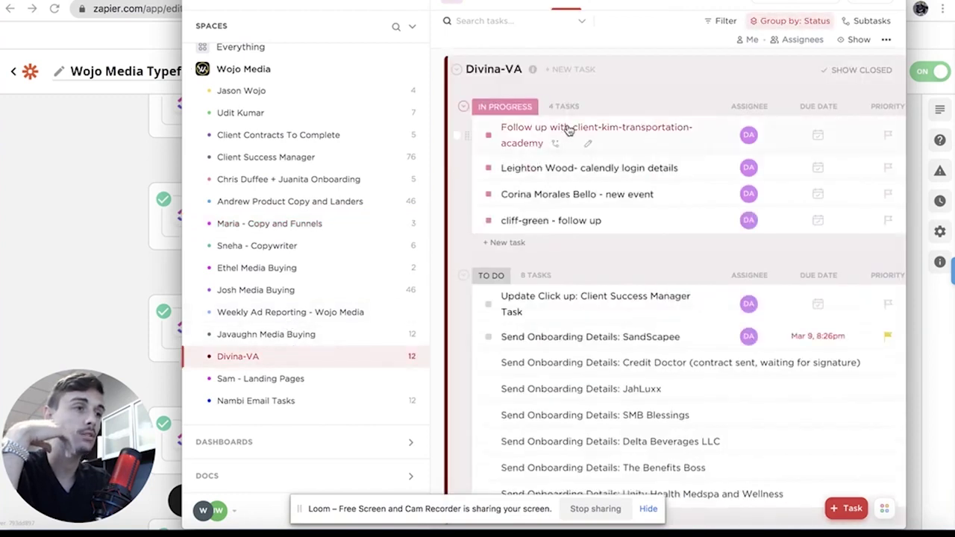
key(Delete)
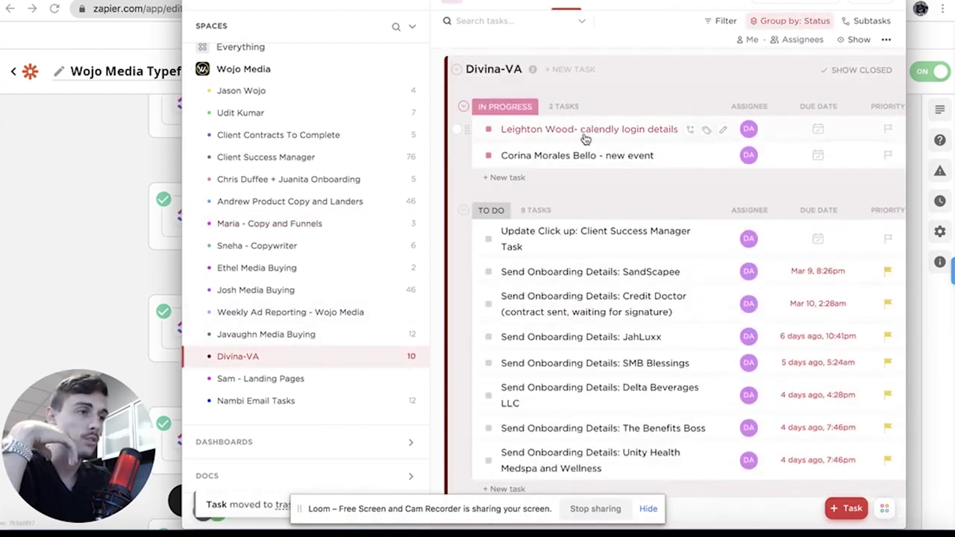
Step: Select the JahLuxx onboarding-details task and delete it from the list
scroll(586, 187, down, 2)
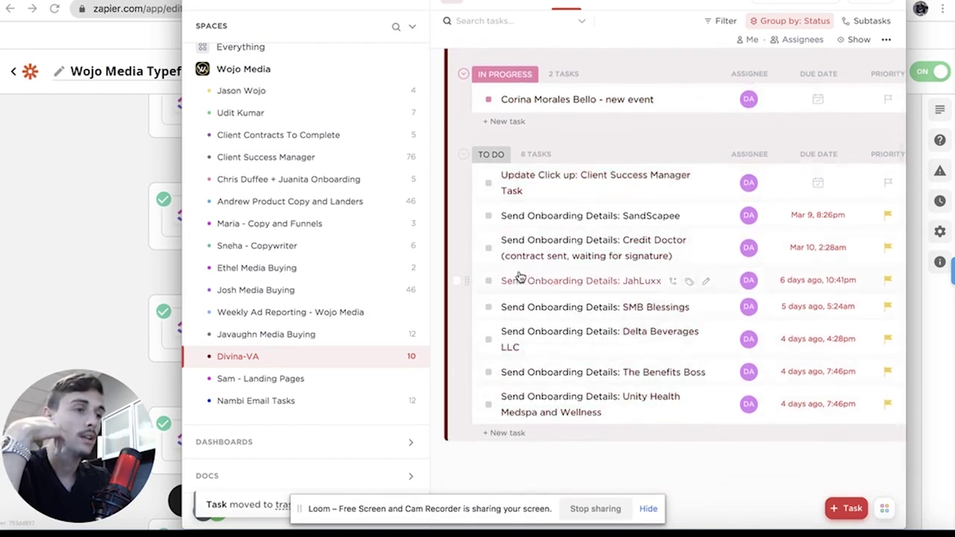
click(457, 281)
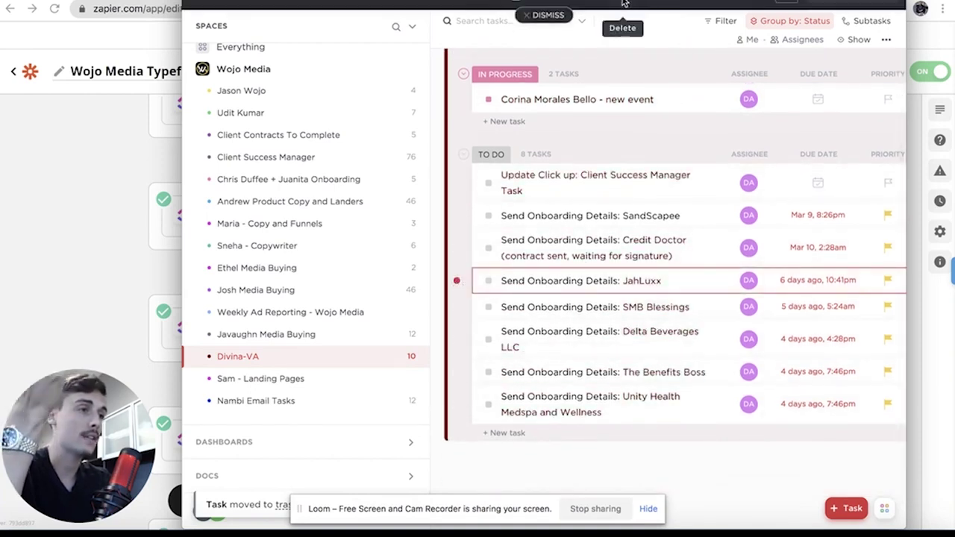
click(630, 7)
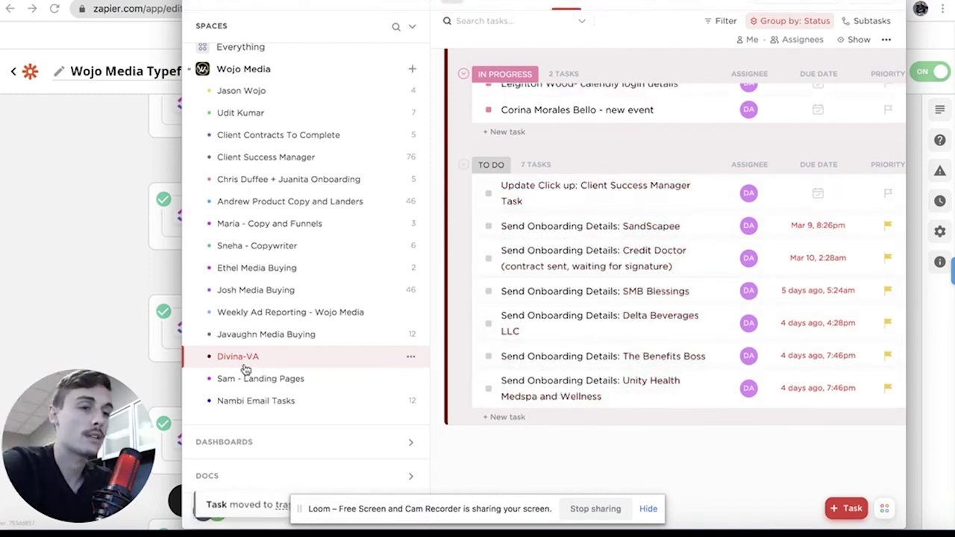
Step: With ClickUp hidden, scroll the Zap from step 15 down to steps 24–27, ending at Create Task in ClickUp
click(112, 253)
scroll(456, 221, down, 2)
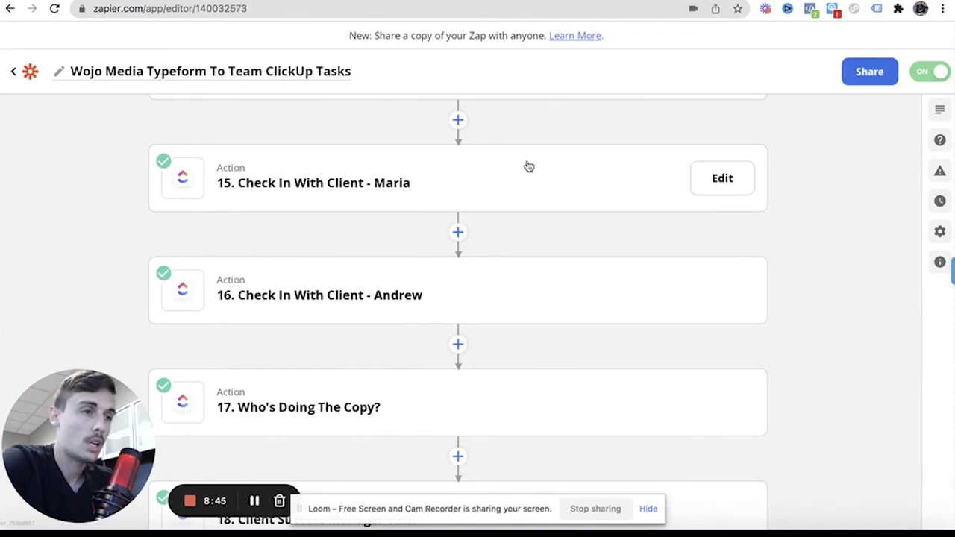
scroll(451, 279, down, 3)
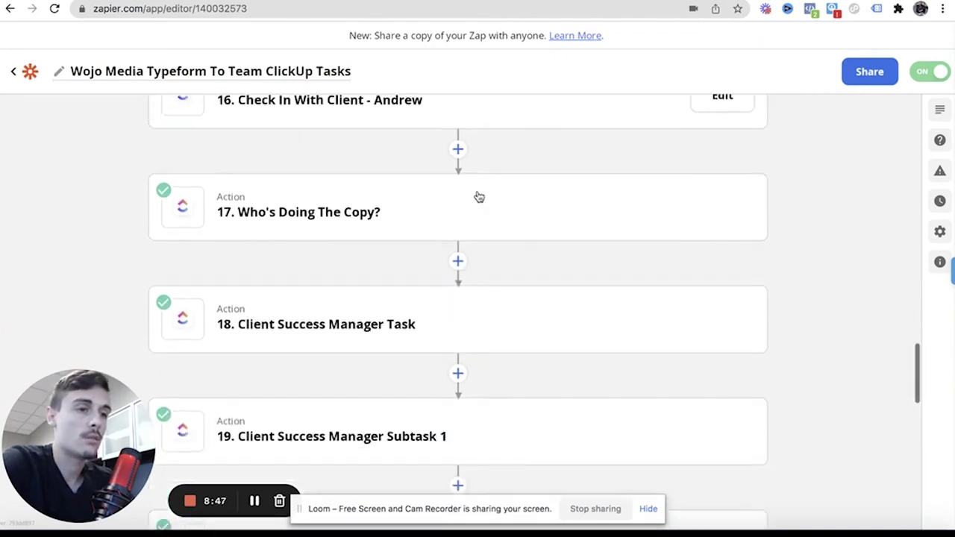
scroll(482, 171, down, 4)
scroll(451, 198, down, 5)
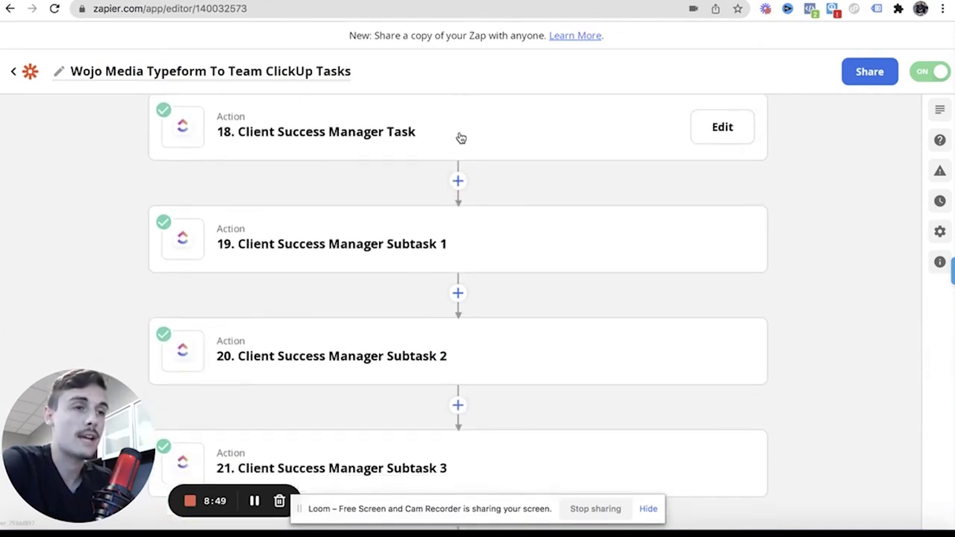
scroll(457, 186, up, 1)
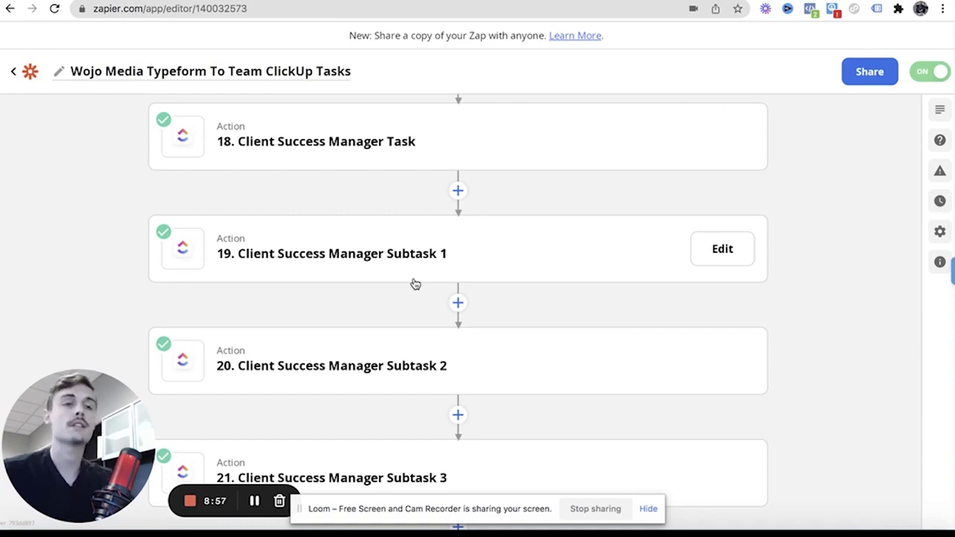
scroll(415, 284, down, 9)
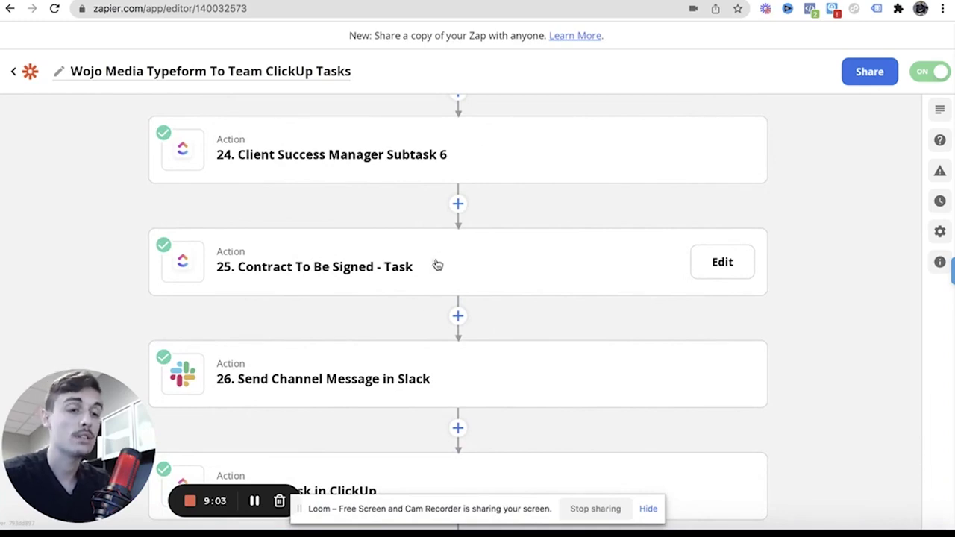
scroll(436, 264, down, 1)
Step: Check ClickUp's Client Contracts To Complete list, then return to the Zap editor at Contract To Be Signed - Task
key(ctrl+Up)
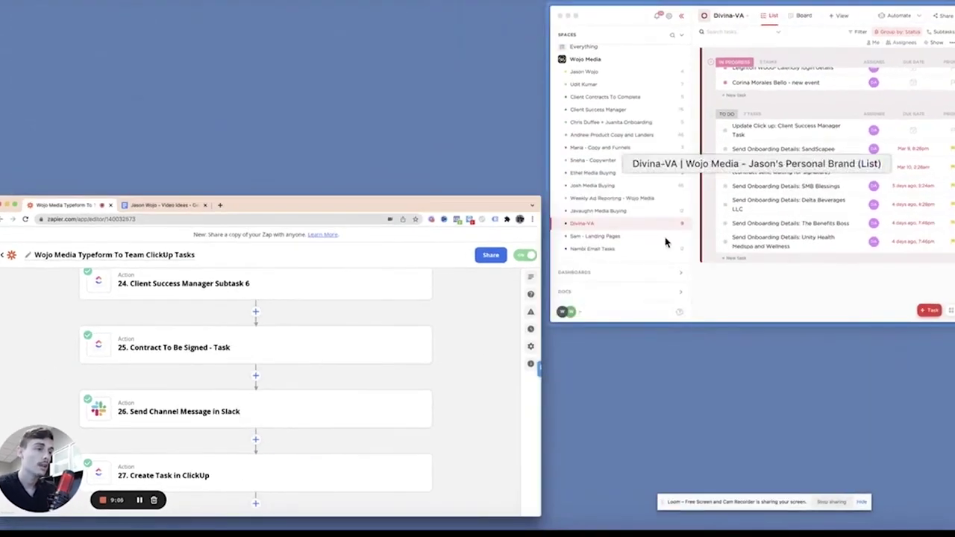
click(665, 241)
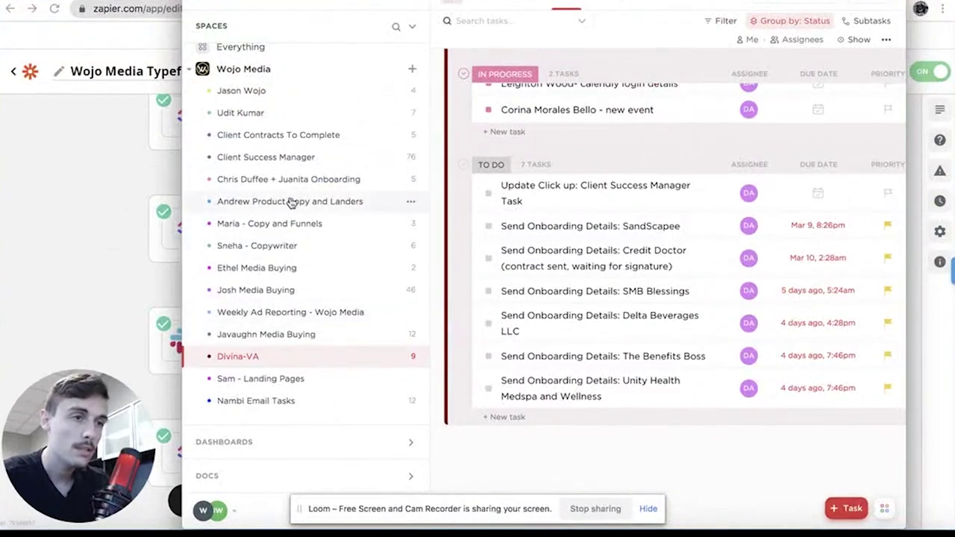
click(296, 136)
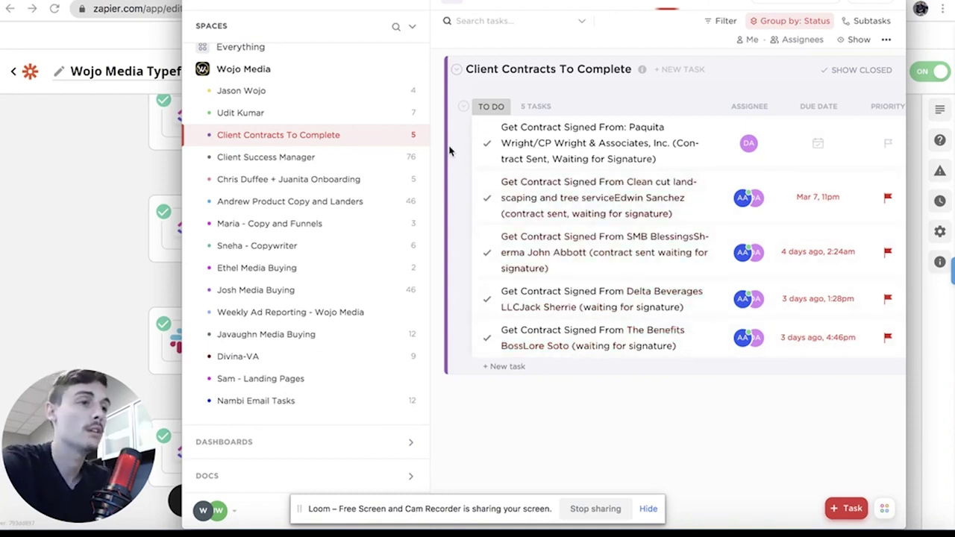
click(142, 265)
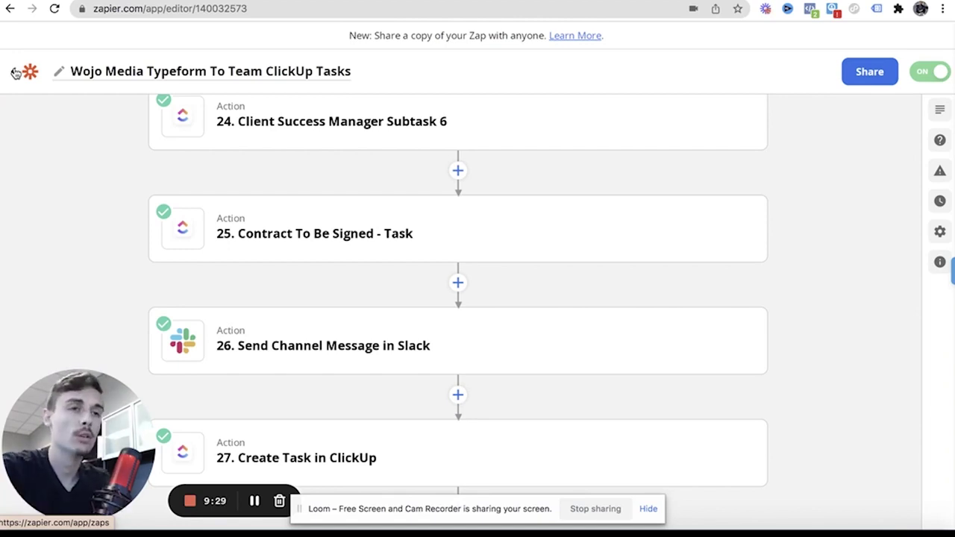
Step: Exit the Typeform To Team ClickUp Tasks editor back to the Zaps list
click(15, 72)
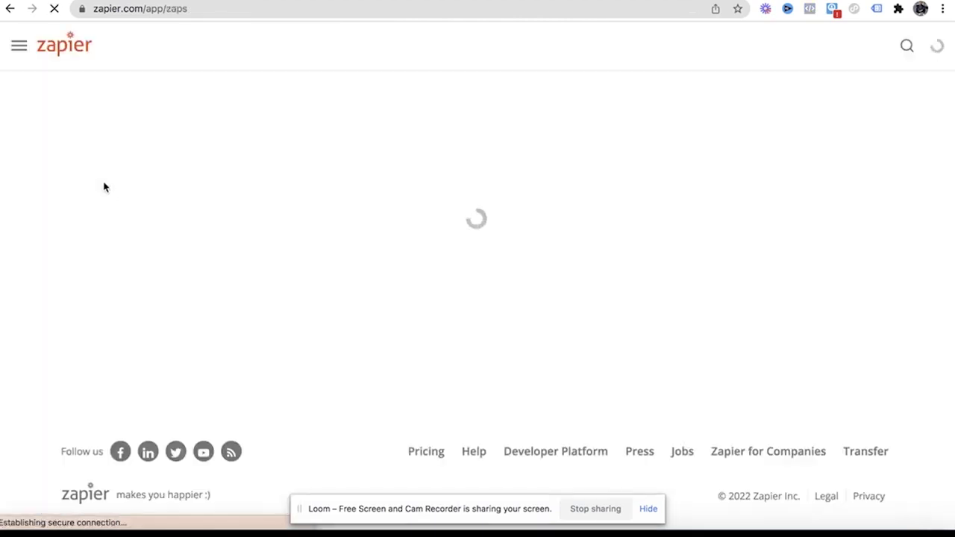